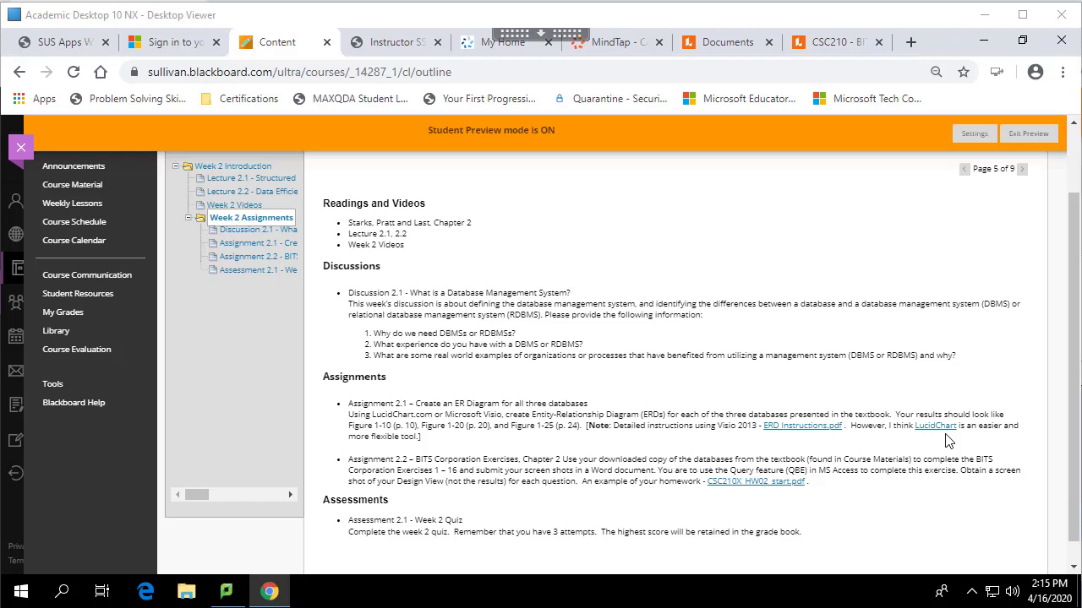
- Switch to Lucidchart and review the account's User Settings page, including the profile and account details, closing it when finished
click(729, 44)
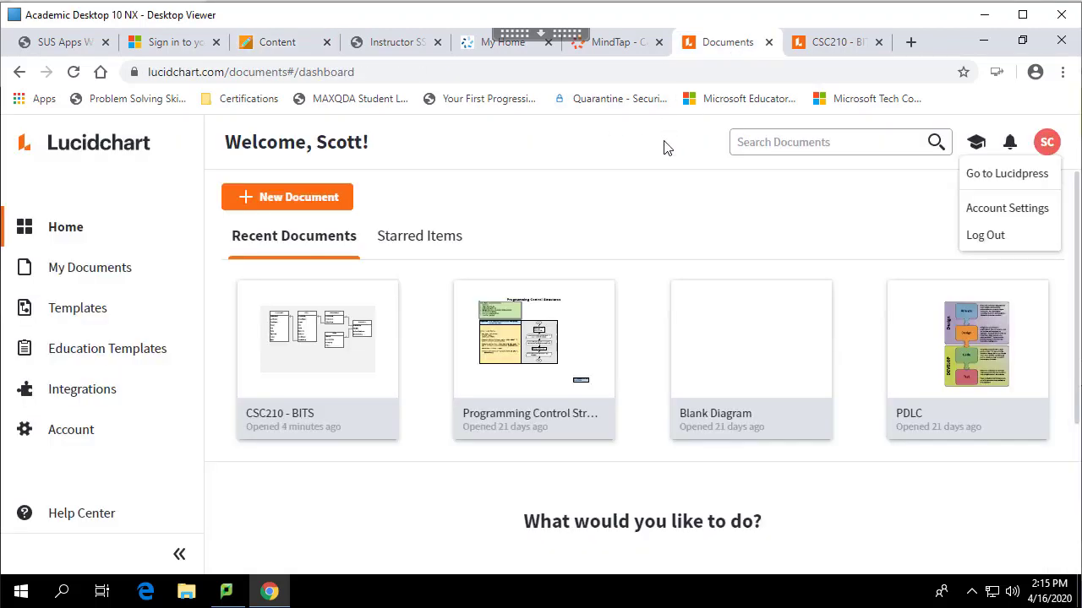
click(1045, 145)
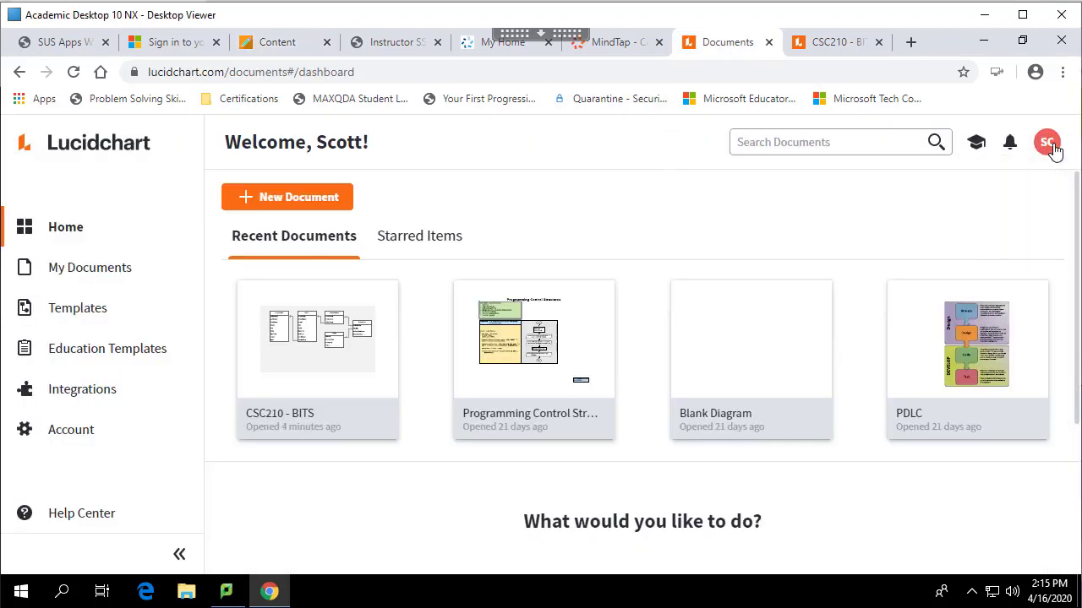
click(1046, 145)
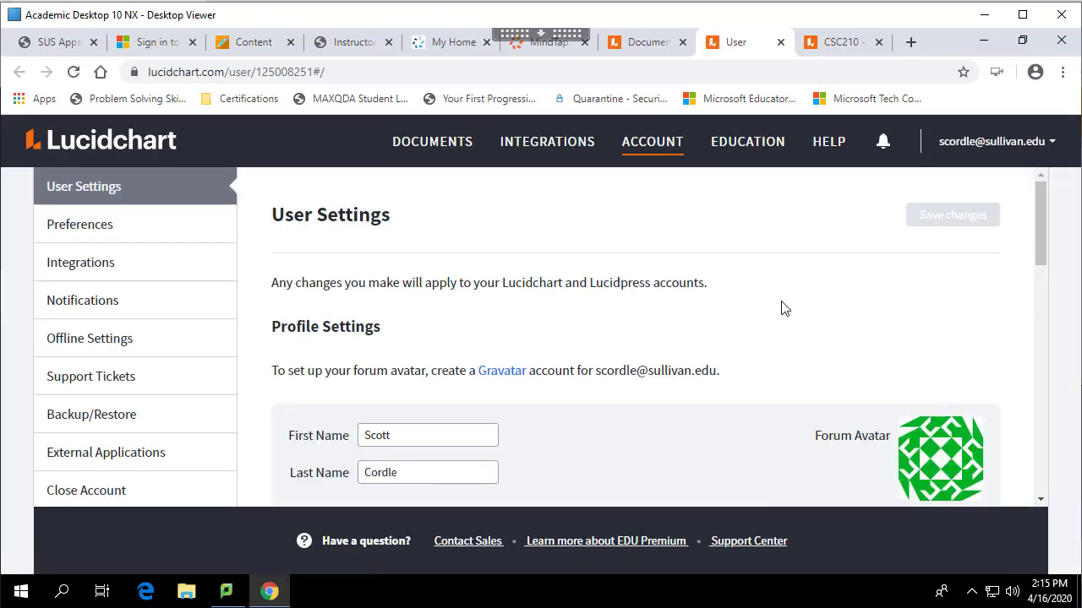
scroll(693, 322, down, 1)
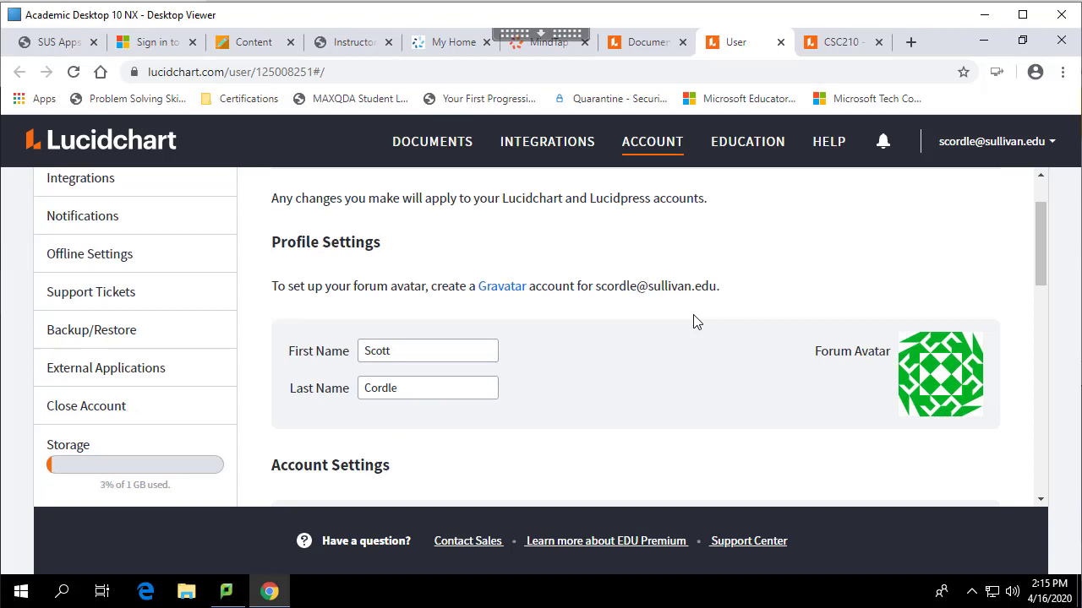
scroll(693, 322, down, 1)
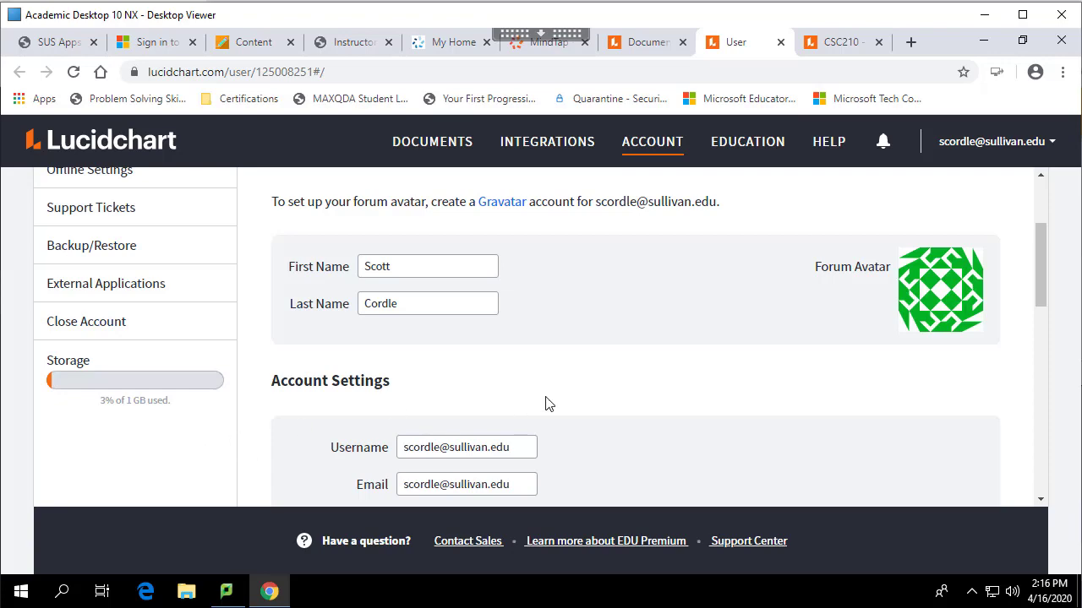
scroll(620, 398, up, 2)
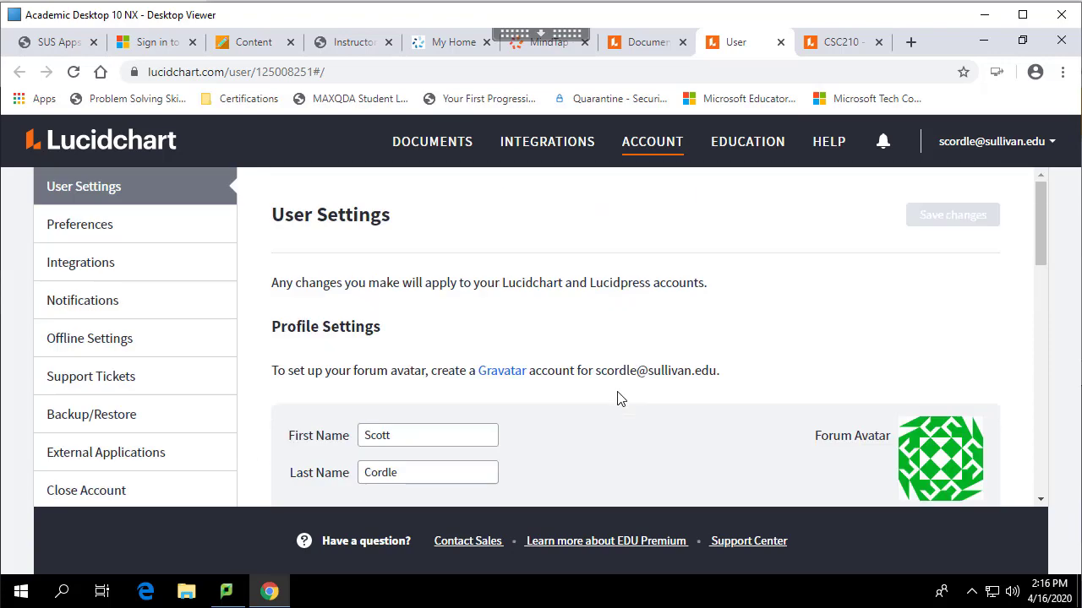
click(780, 41)
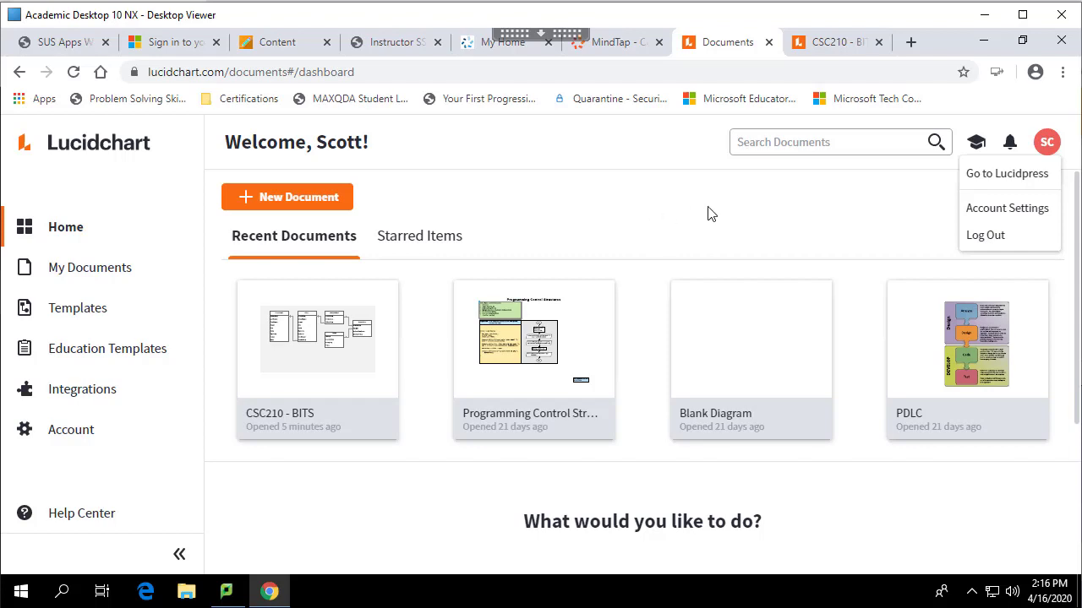
- Examine the CSC210 - BITS example diagram and compare its tables and relationships with Figure 1-7 in the MindTap textbook
mouse_move(331, 358)
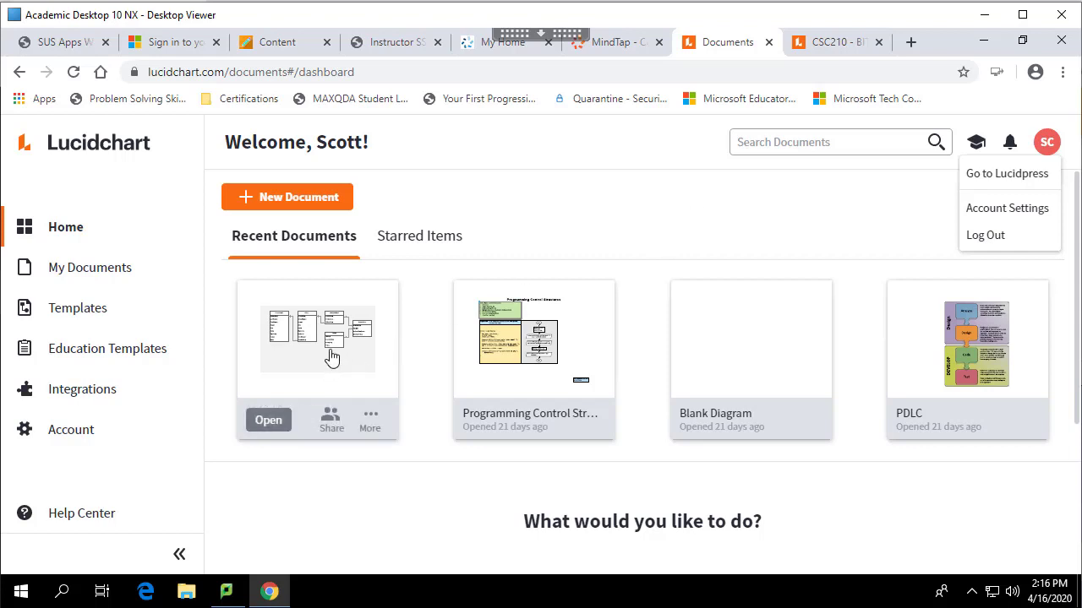
click(811, 49)
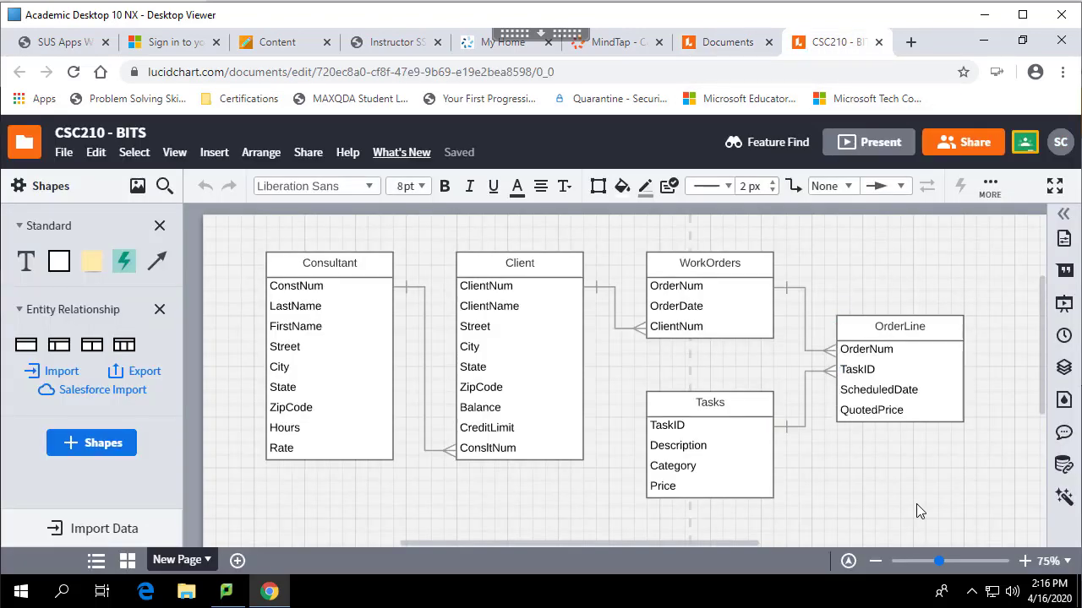
click(512, 437)
click(905, 340)
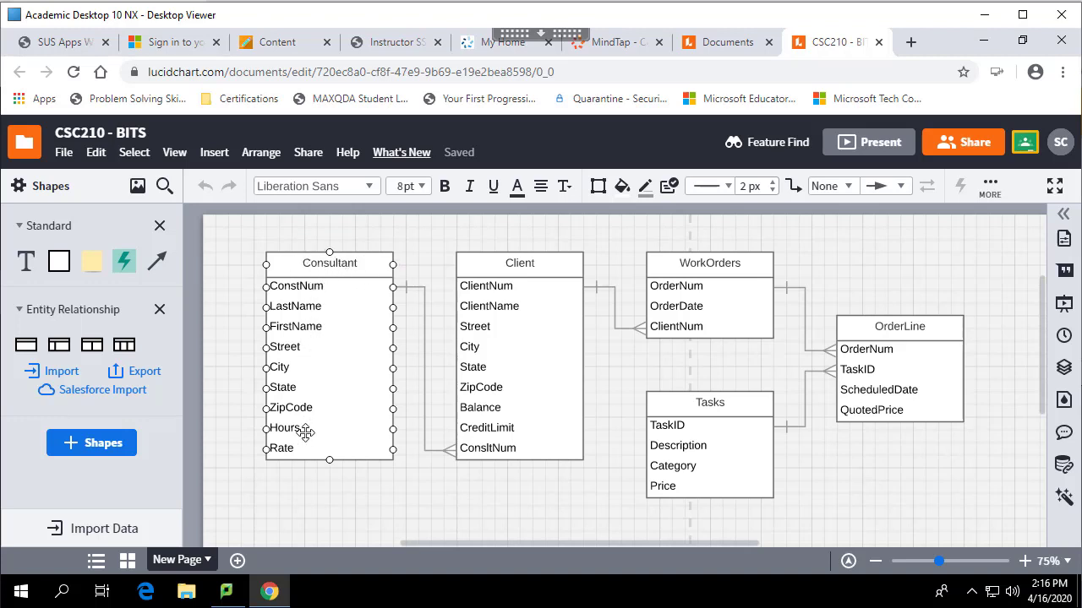
click(480, 225)
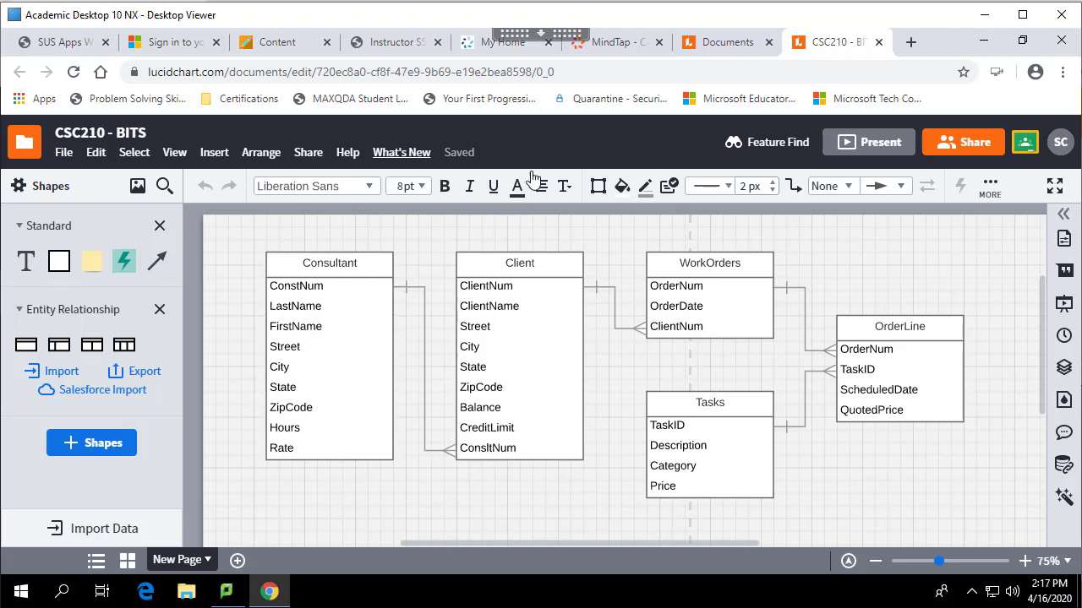
click(621, 44)
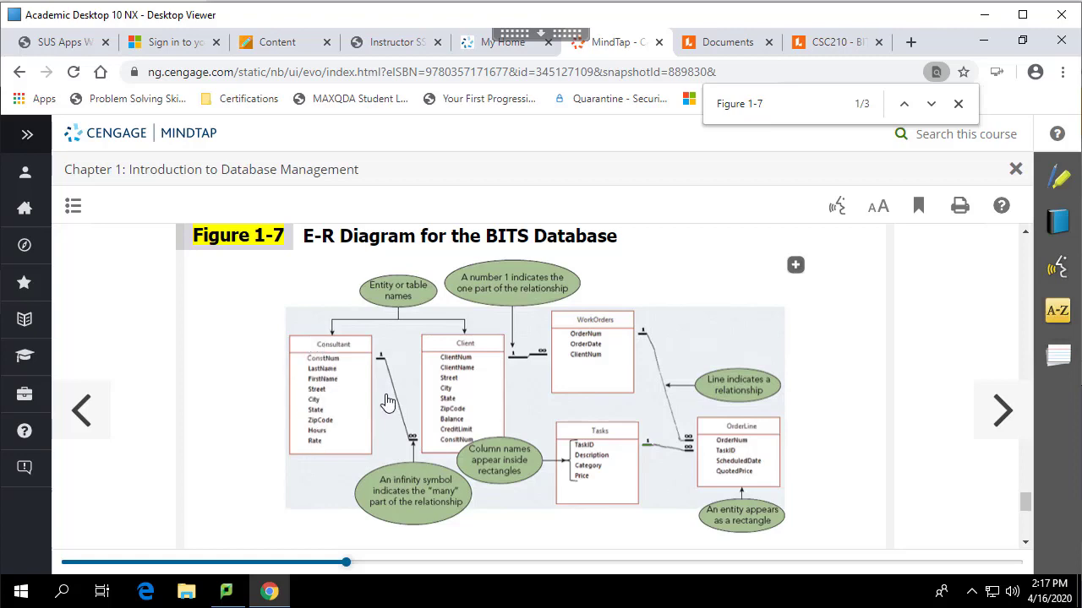
click(833, 46)
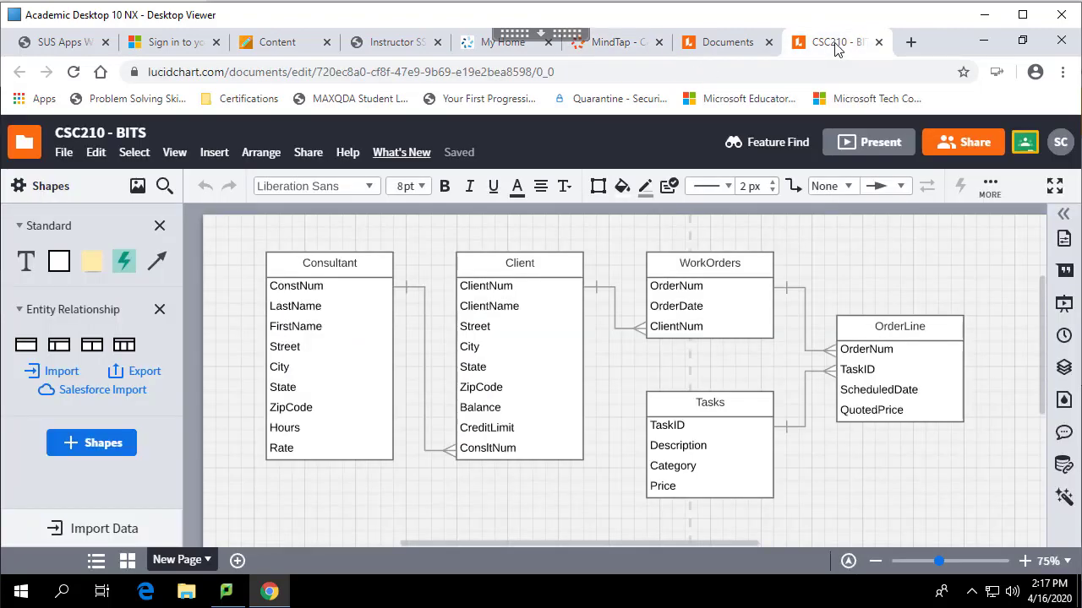
- Start a new Lucidchart document from a template and show the Database diagrams template category
click(706, 49)
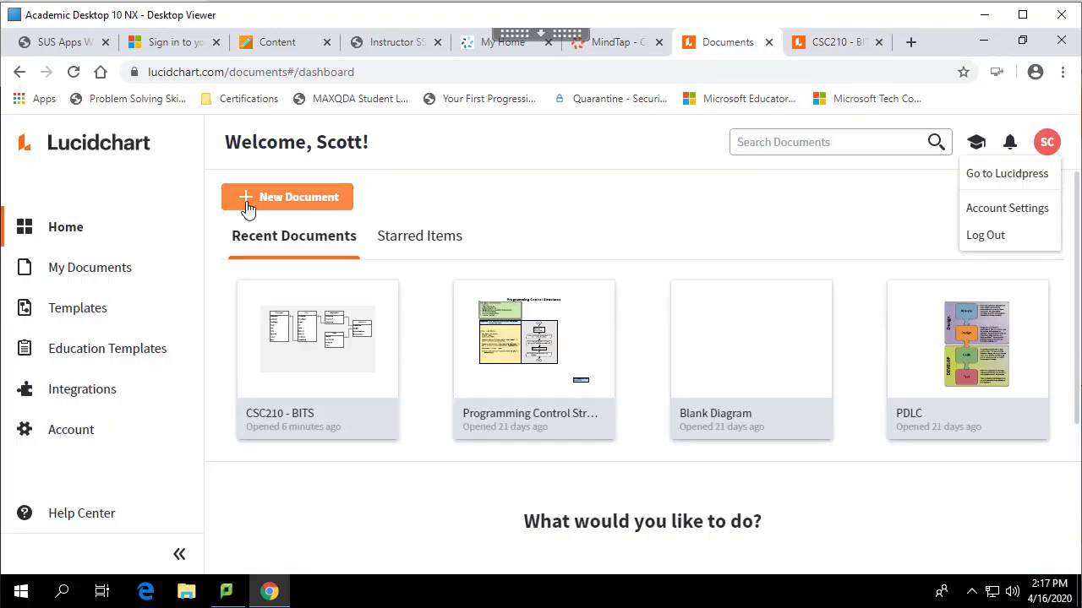
click(294, 203)
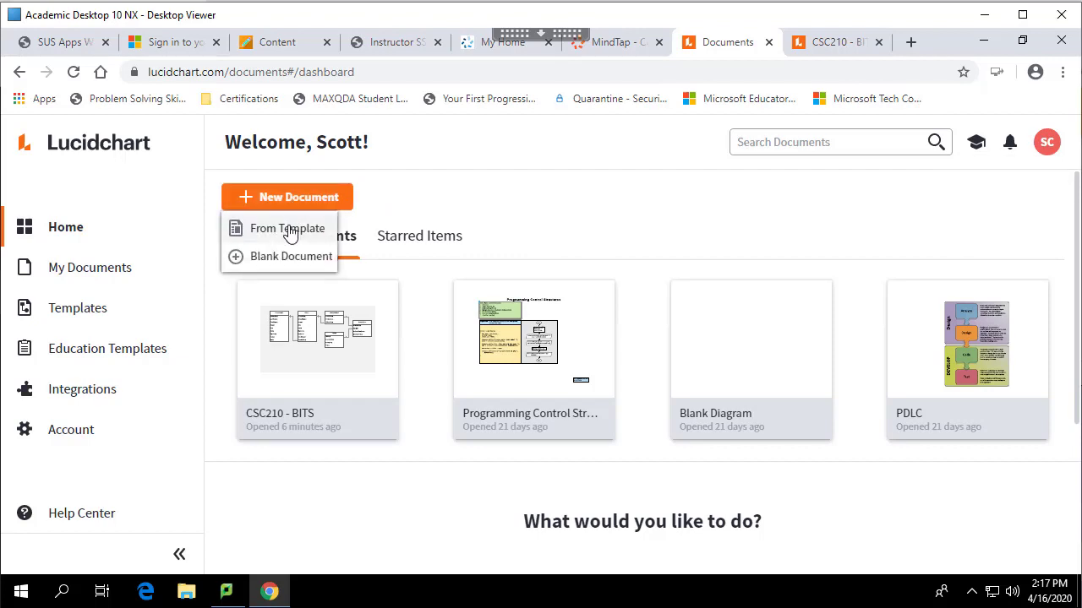
click(287, 231)
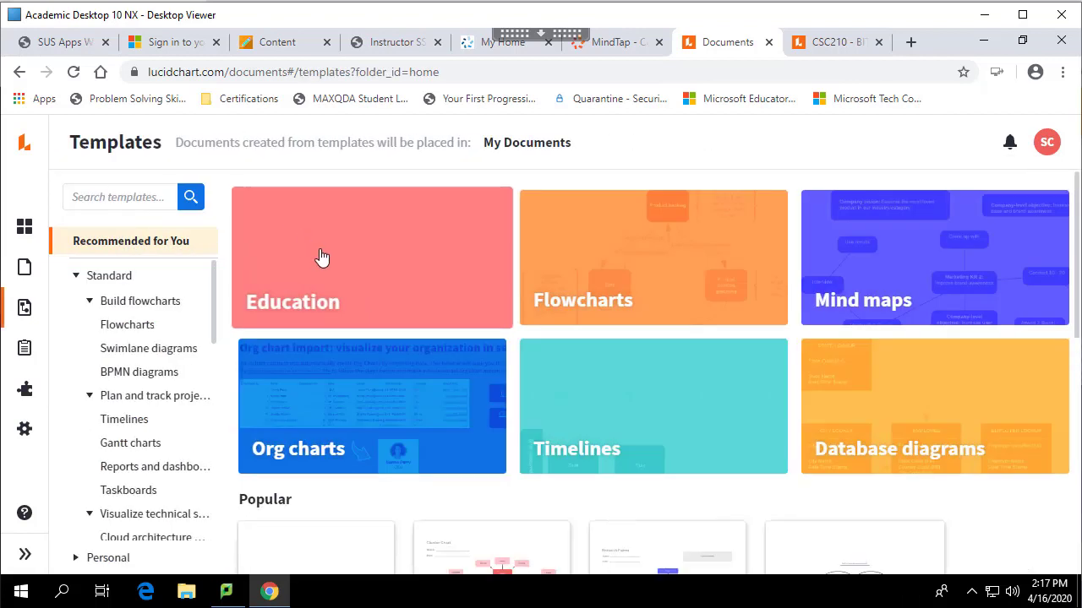
scroll(169, 389, down, 1)
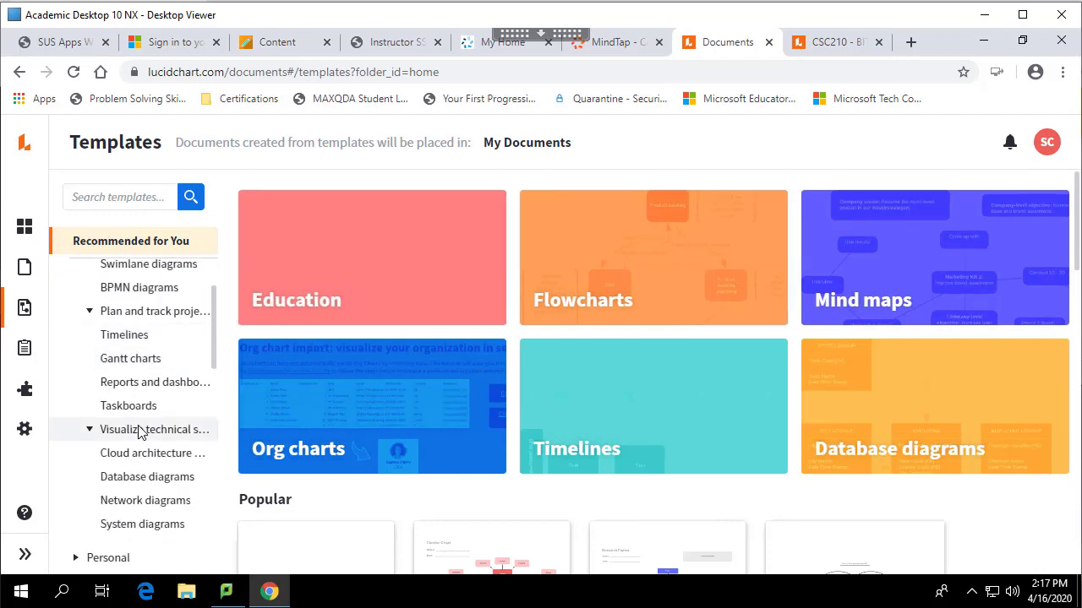
click(148, 476)
- Create the new document from the Blank ERD template
scroll(989, 410, down, 2)
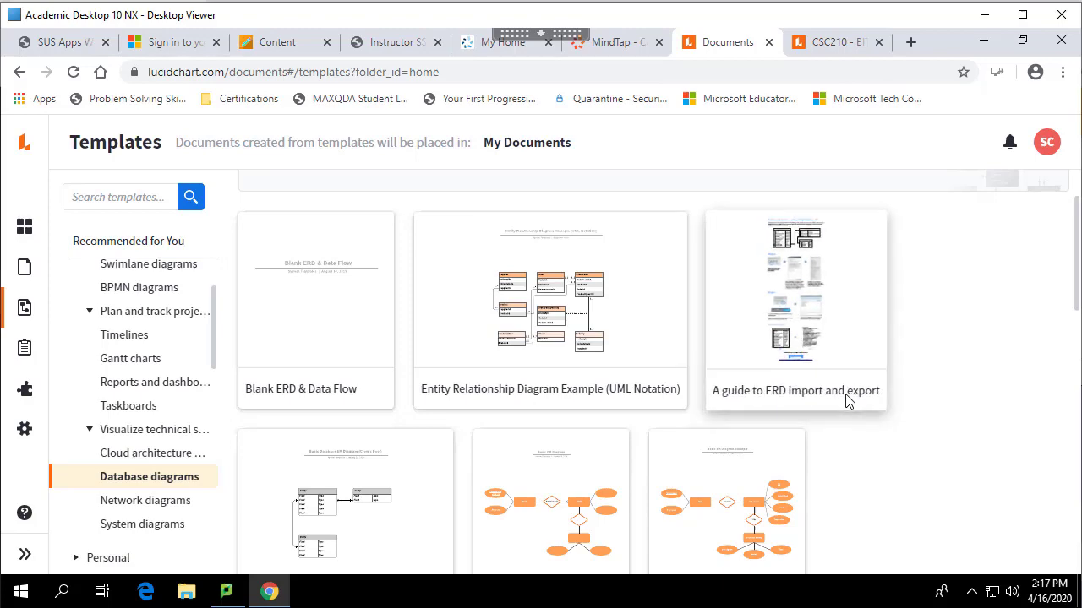
scroll(848, 401, down, 1)
scroll(867, 398, down, 3)
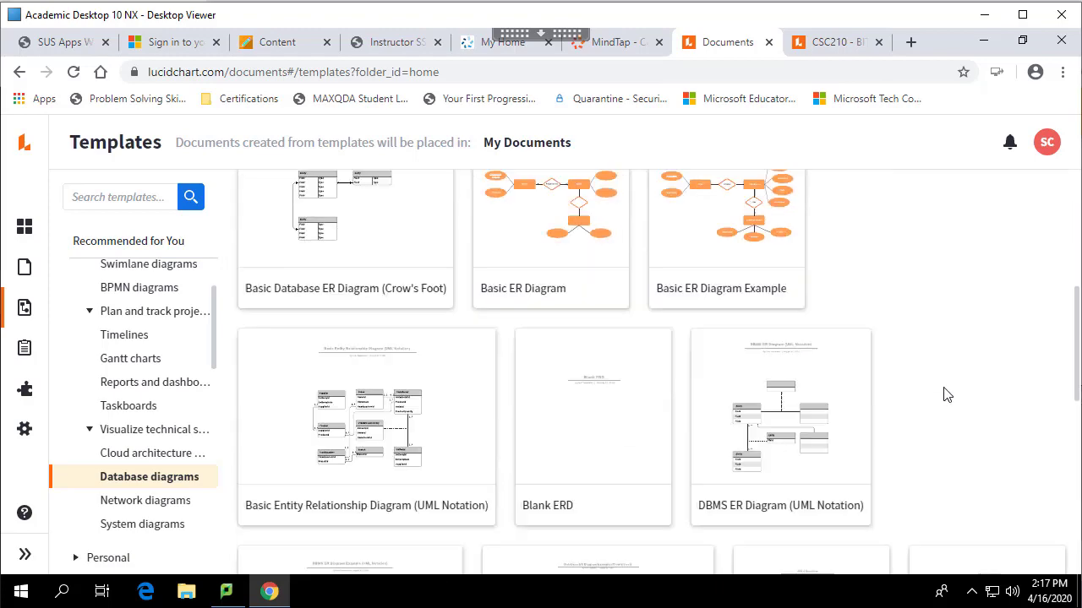
click(600, 419)
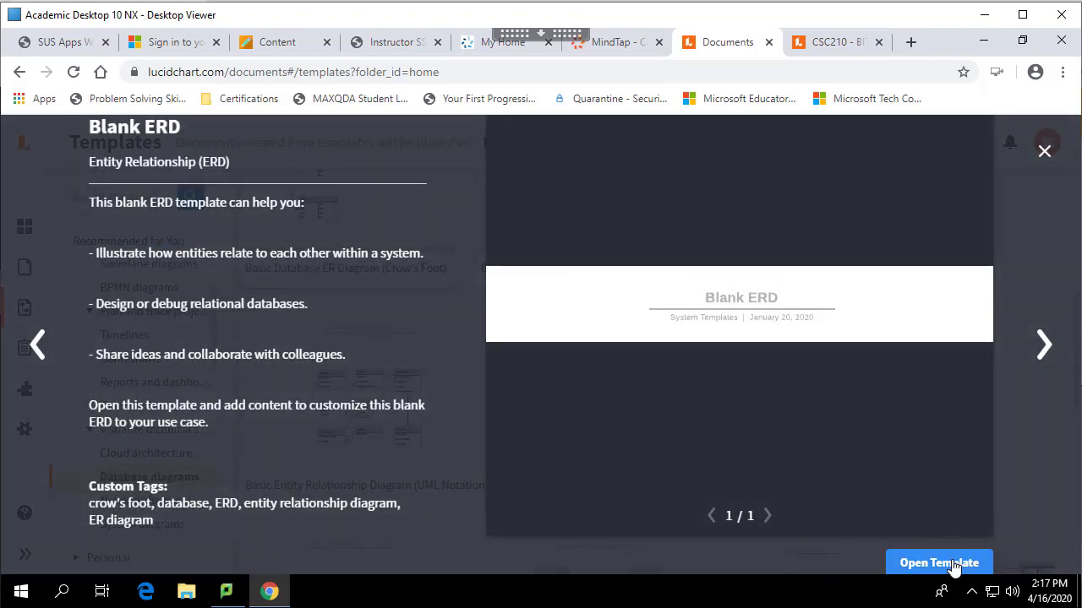
click(954, 563)
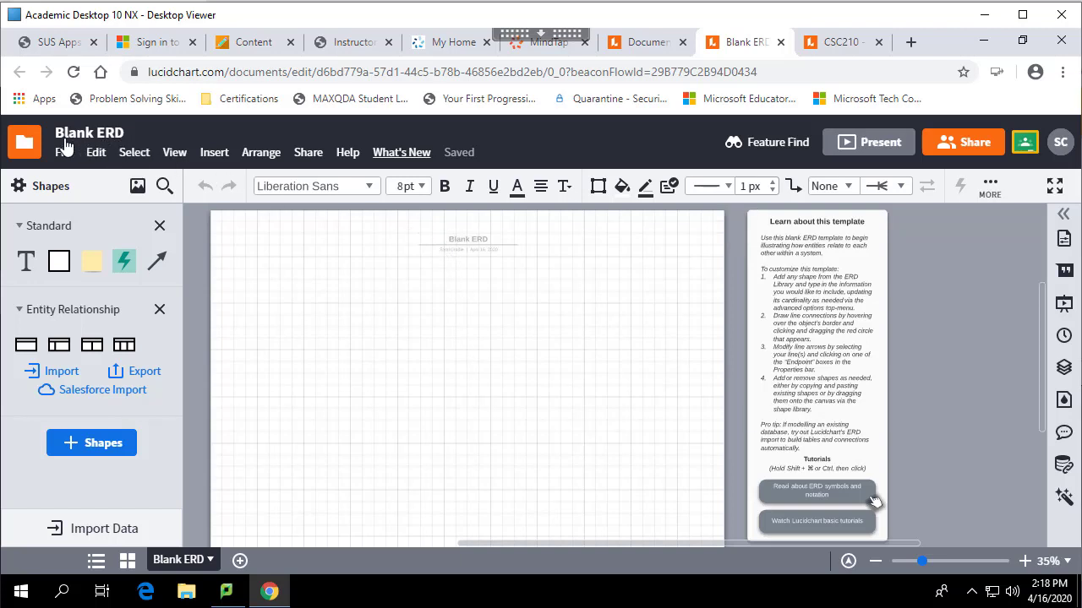
- Rename the document as BITS Corporation-Spring 2020
click(121, 137)
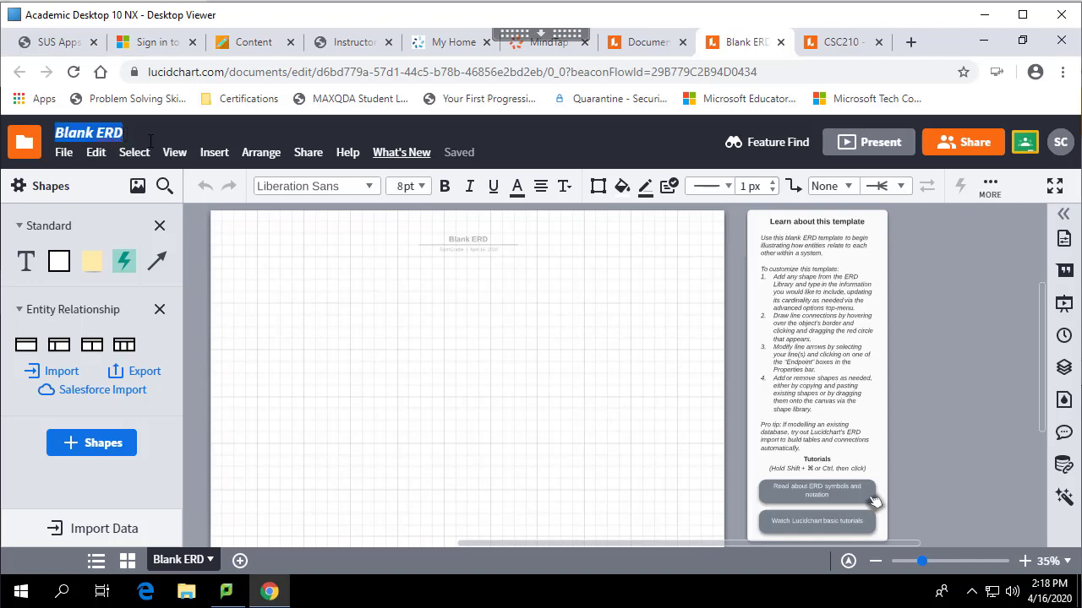
text(B)
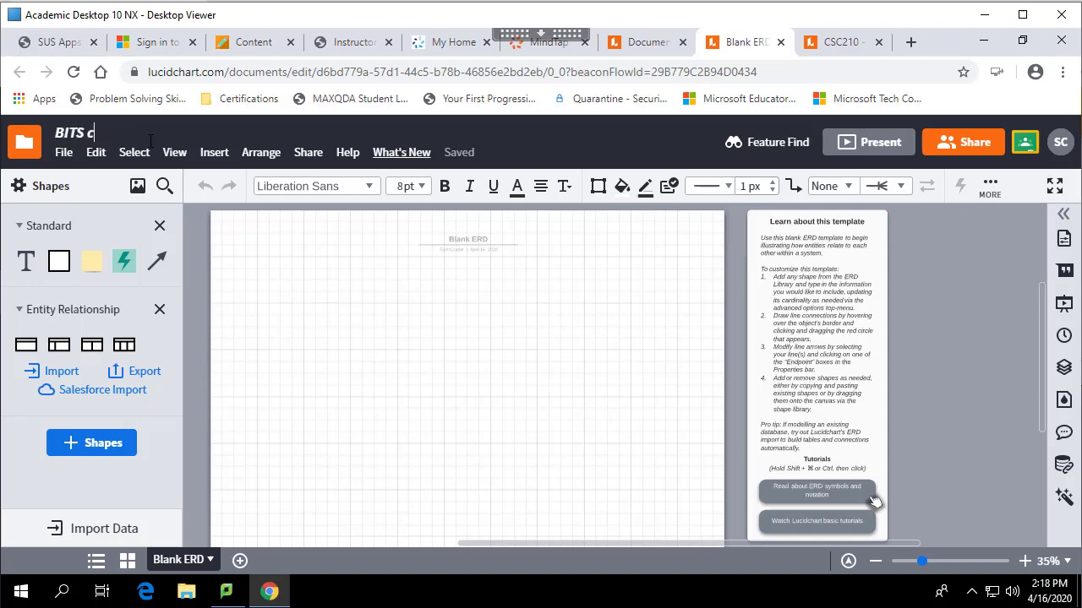
text(ITS Corporation-Spring 2020)
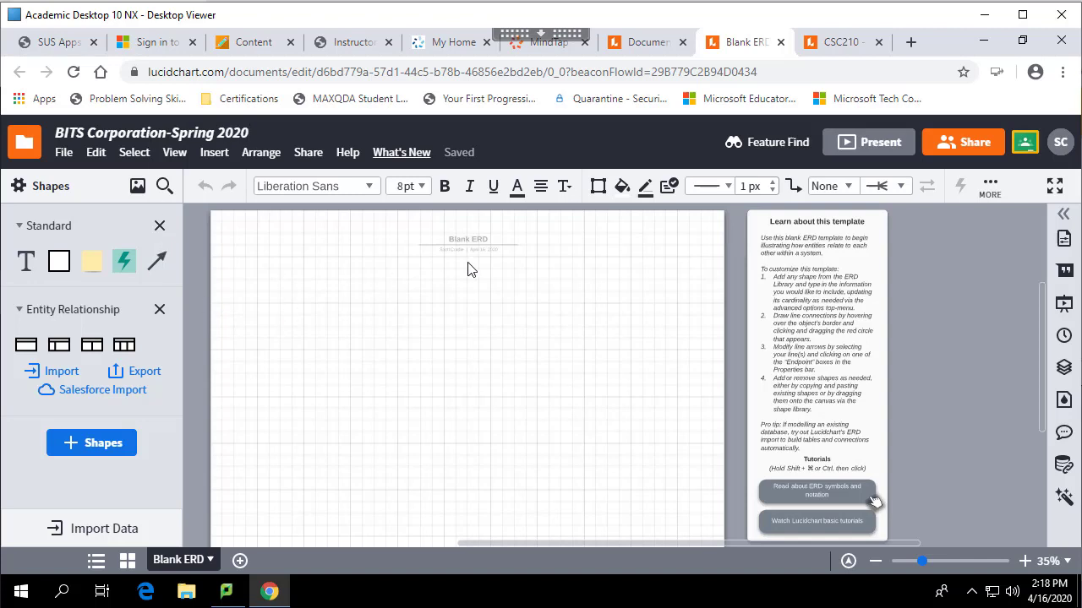
click(400, 400)
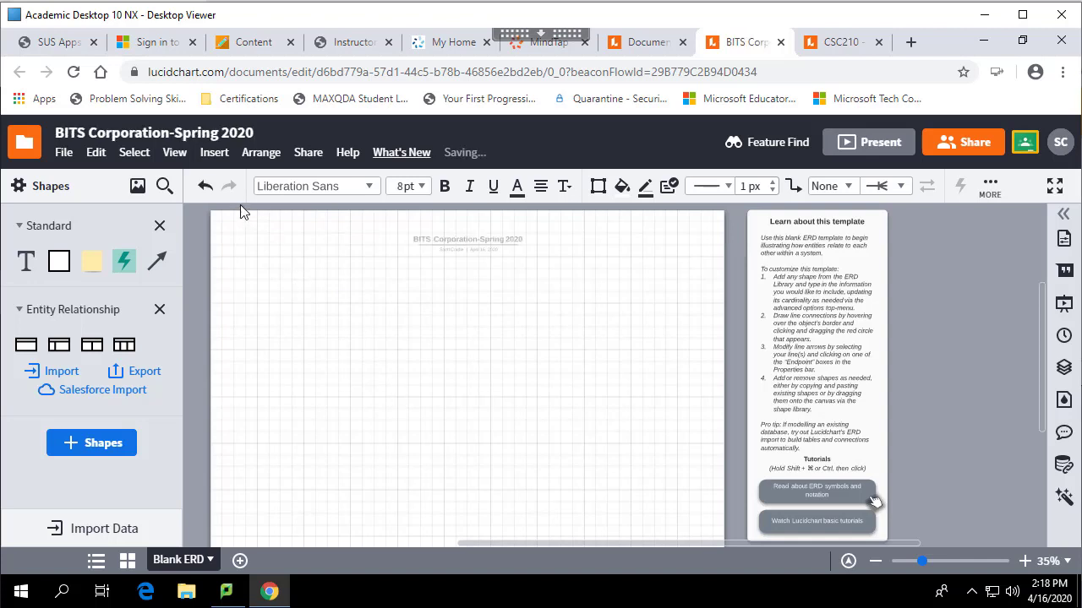
click(63, 154)
click(457, 373)
double_click(456, 245)
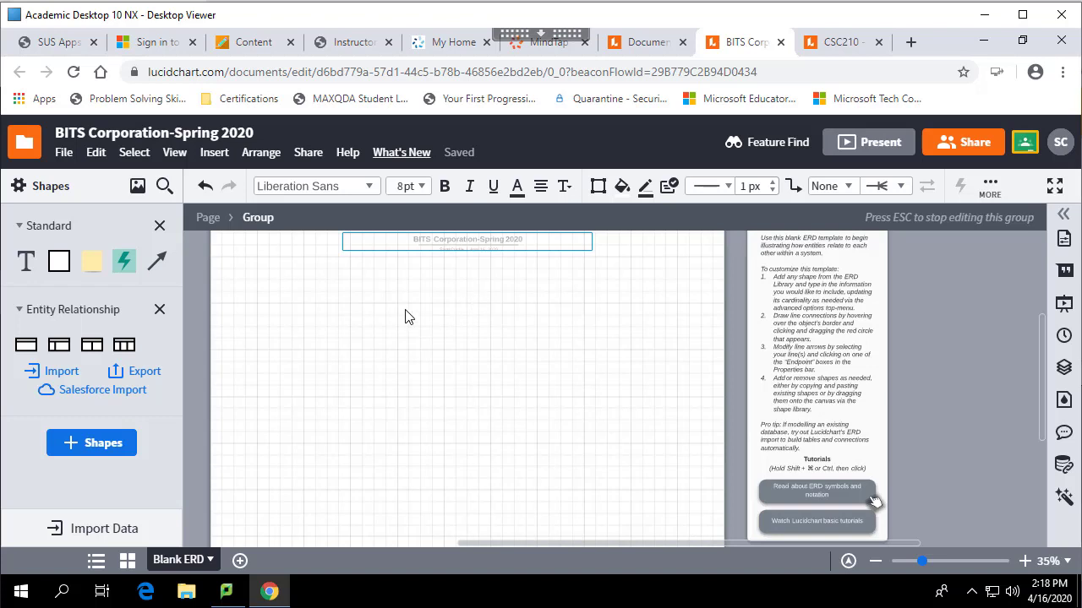
drag(386, 299, 398, 328)
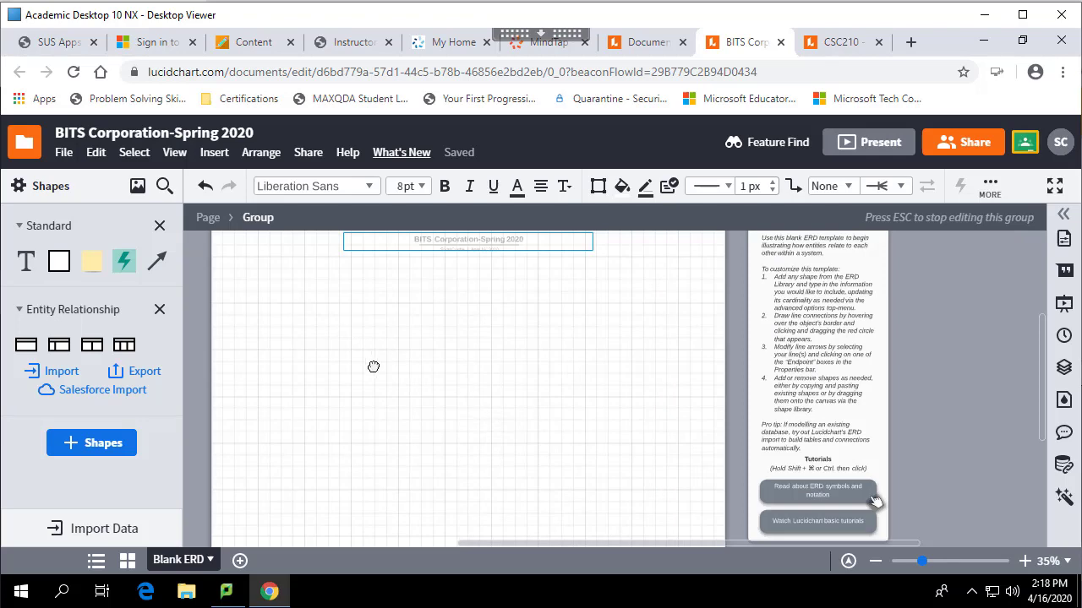
drag(371, 367, 451, 398)
scroll(478, 389, down, 2)
scroll(478, 389, right, 3)
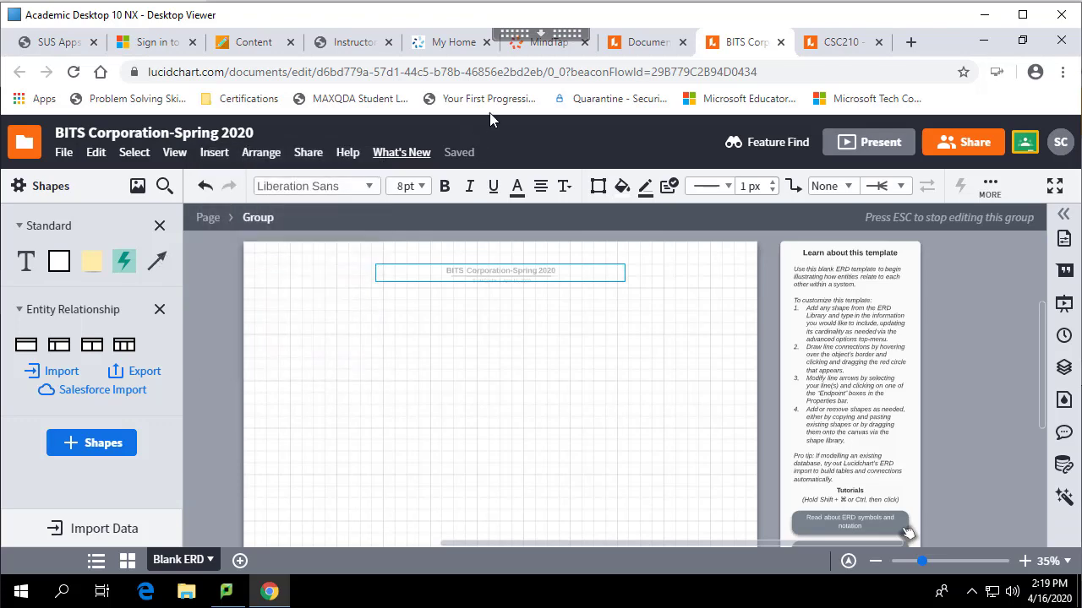
- Consult Figure 1-7 in the MindTap textbook for the Consultant table's field list and return to the BITS Corporation-Spring 2020 diagram
click(528, 46)
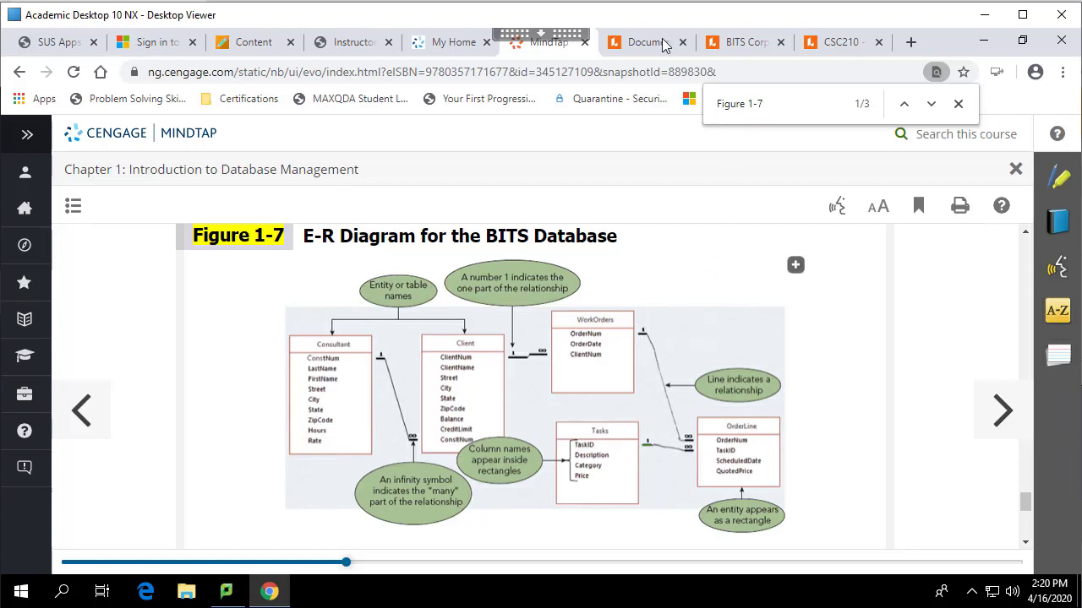
click(736, 42)
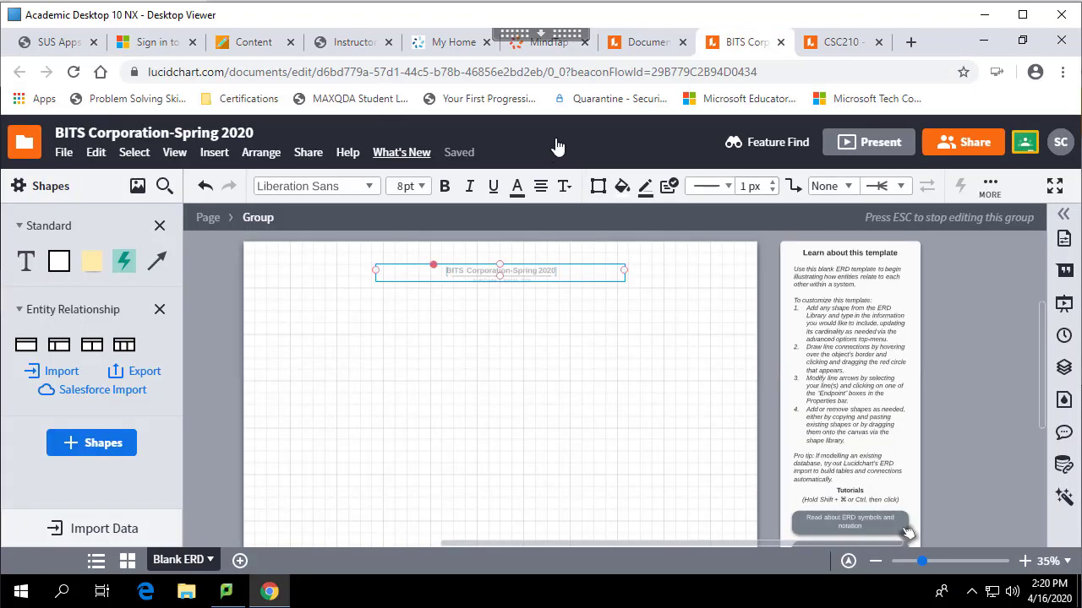
click(536, 52)
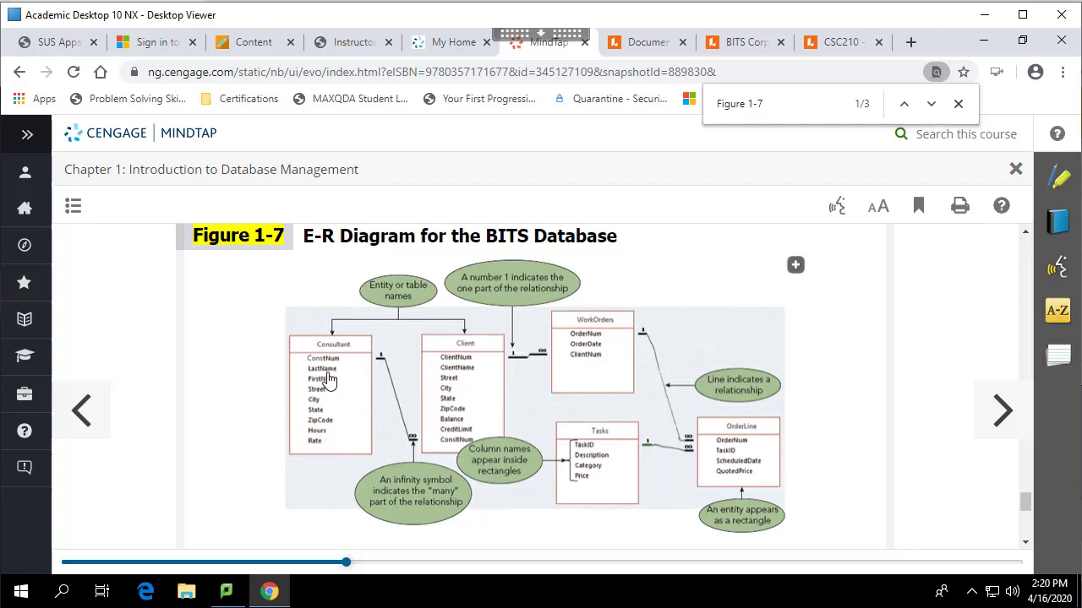
click(750, 51)
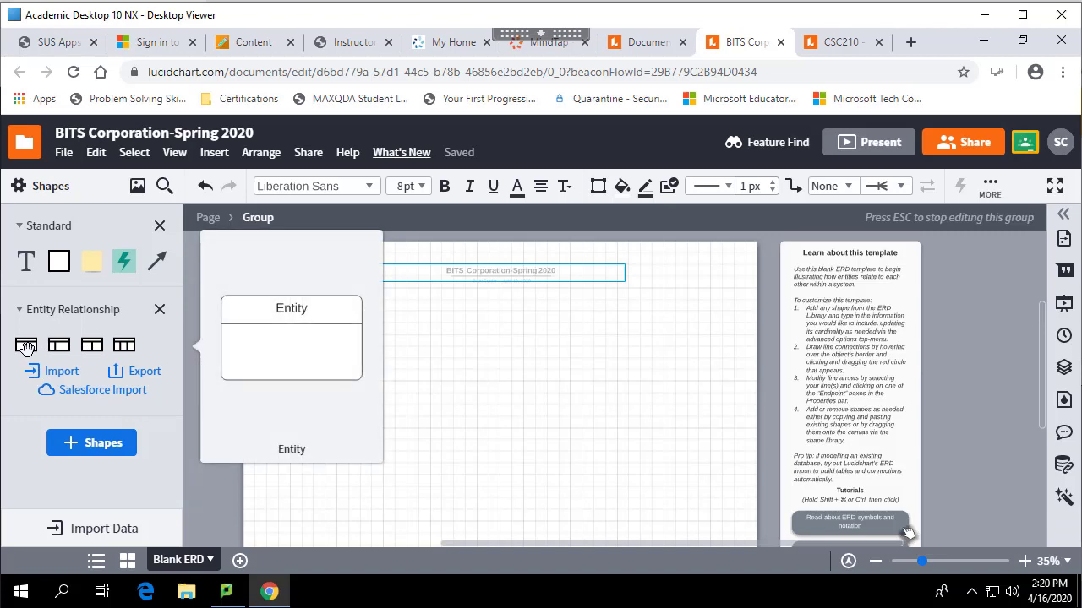
- Place an Entity shape near the page's upper-left corner, below the title, and set its number of fields to 9
drag(26, 347, 319, 307)
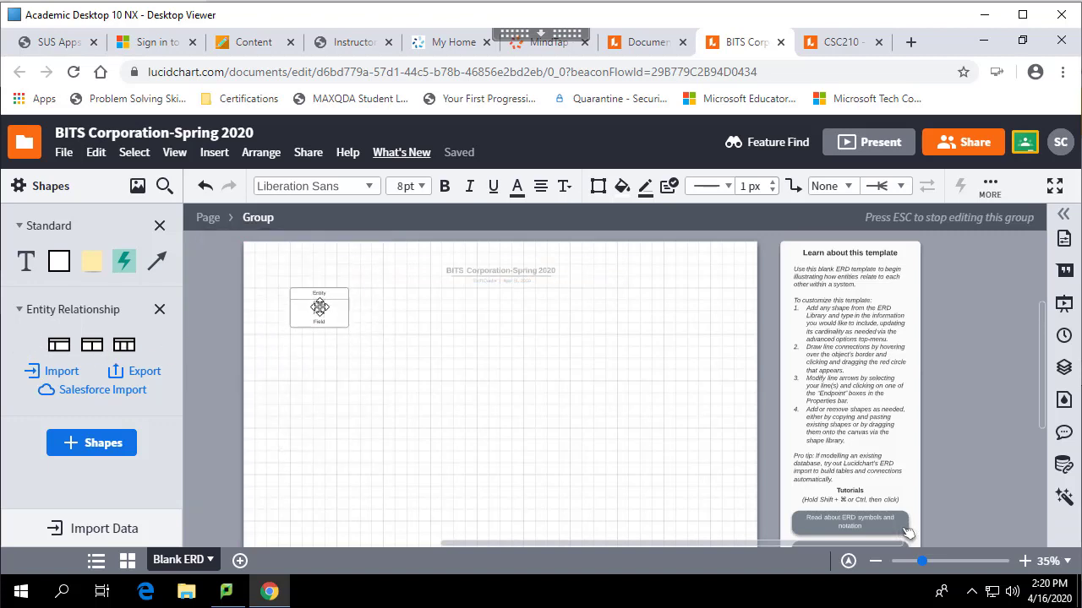
click(325, 309)
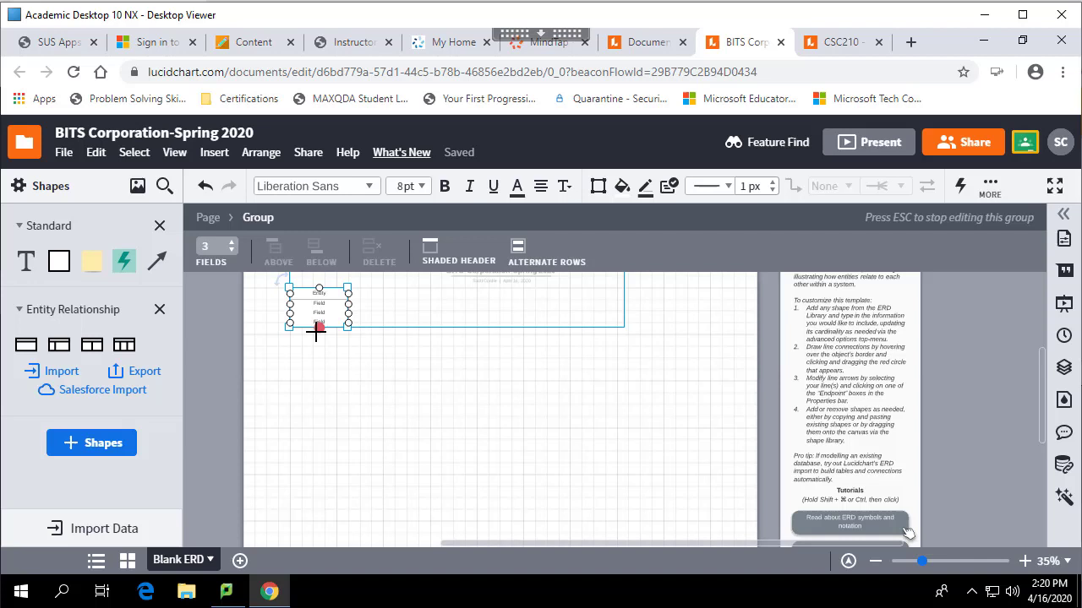
click(232, 246)
click(232, 247)
click(232, 247)
click(232, 247)
click(232, 246)
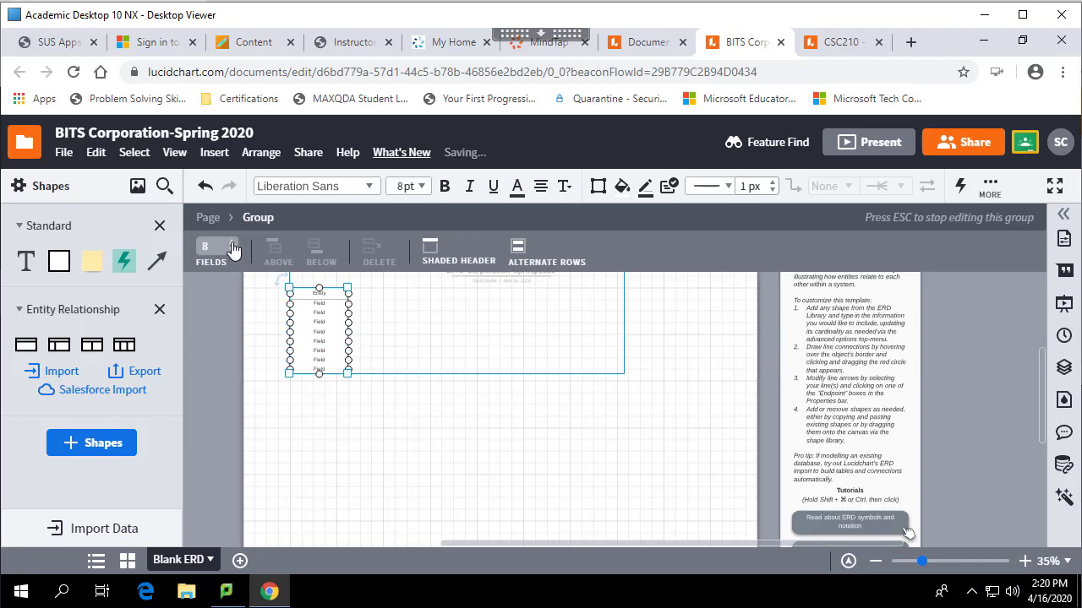
click(232, 247)
click(413, 364)
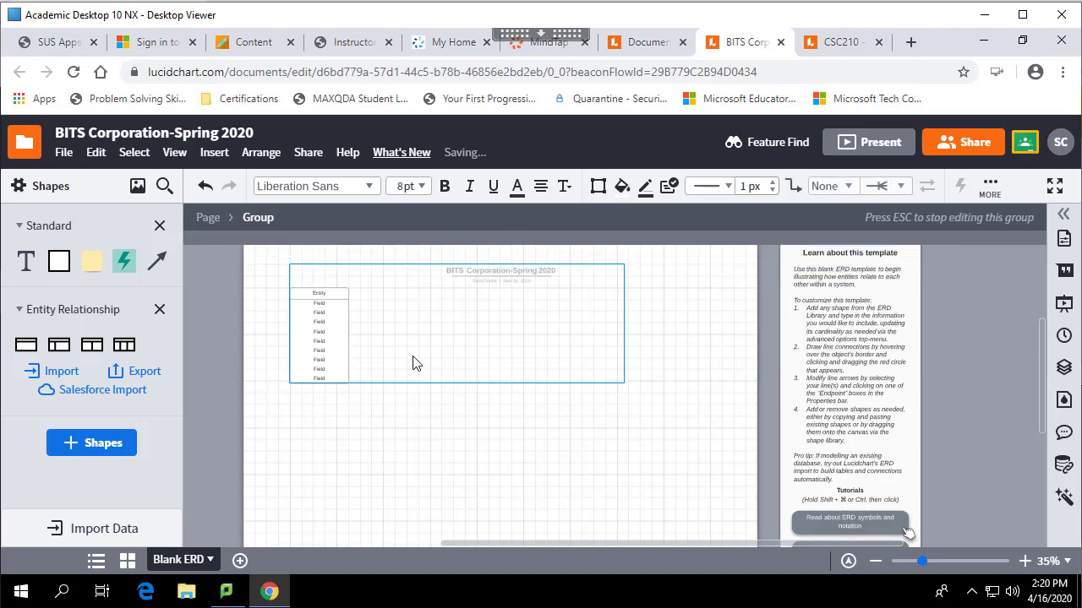
- Name the entity Consultant and, after checking Figure 1-7 in the MindTap textbook, name its first field ConsultantNum
click(330, 293)
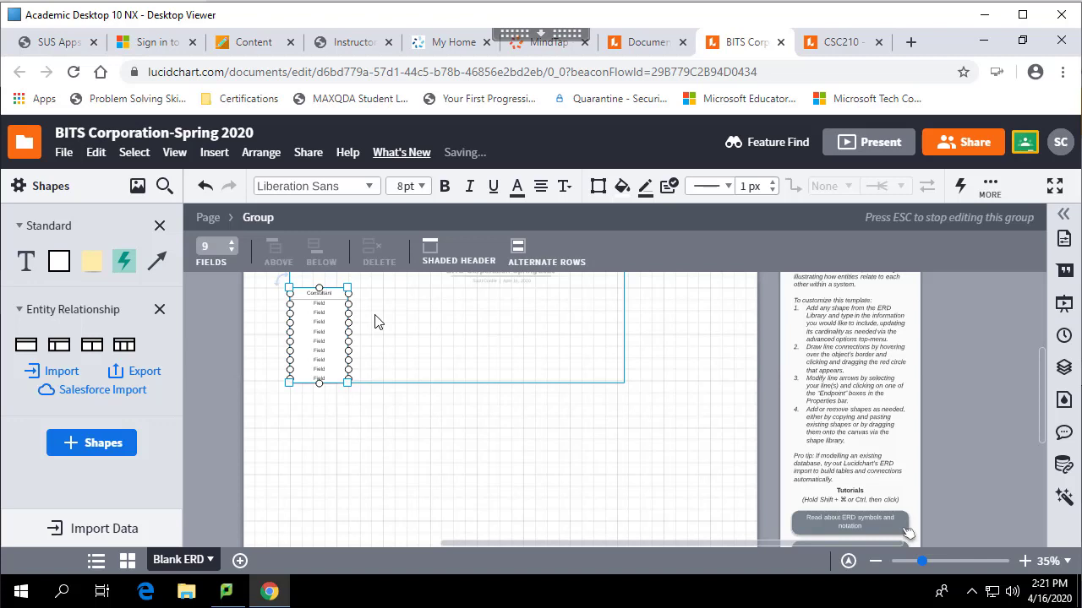
click(648, 46)
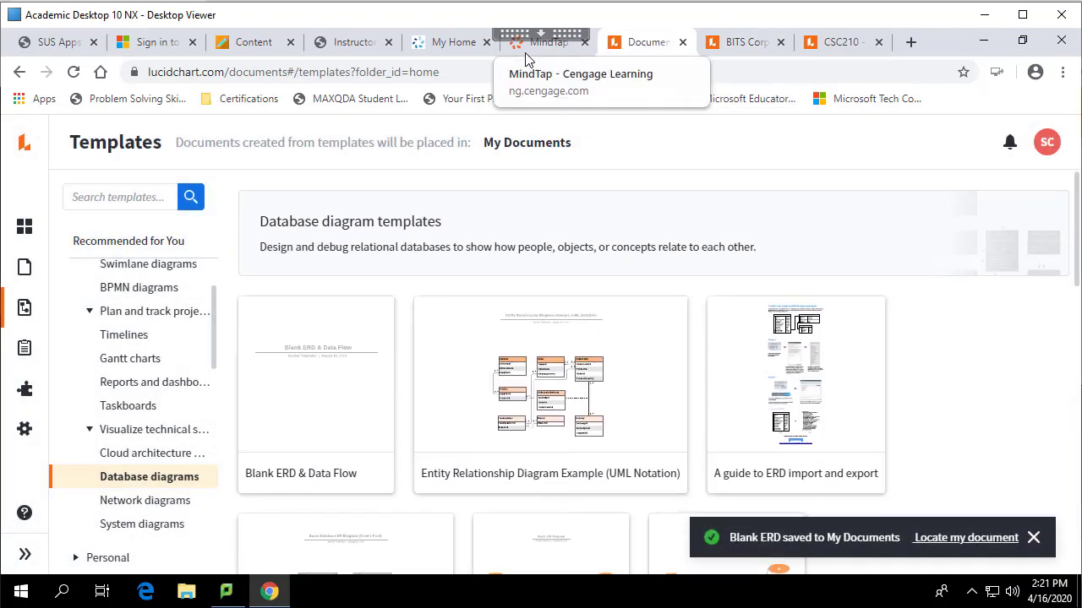
click(541, 42)
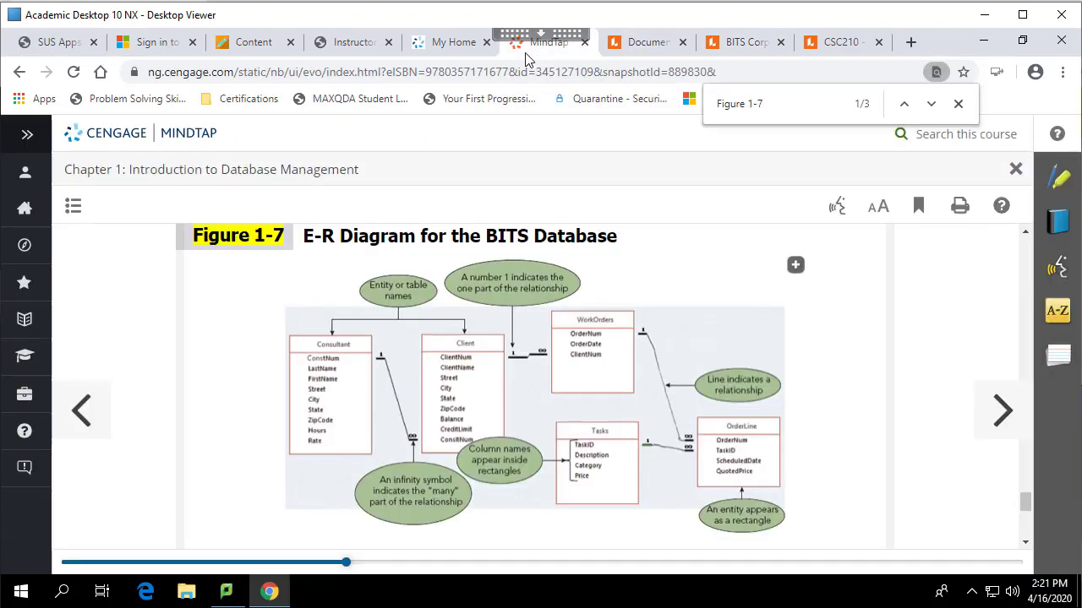
click(744, 43)
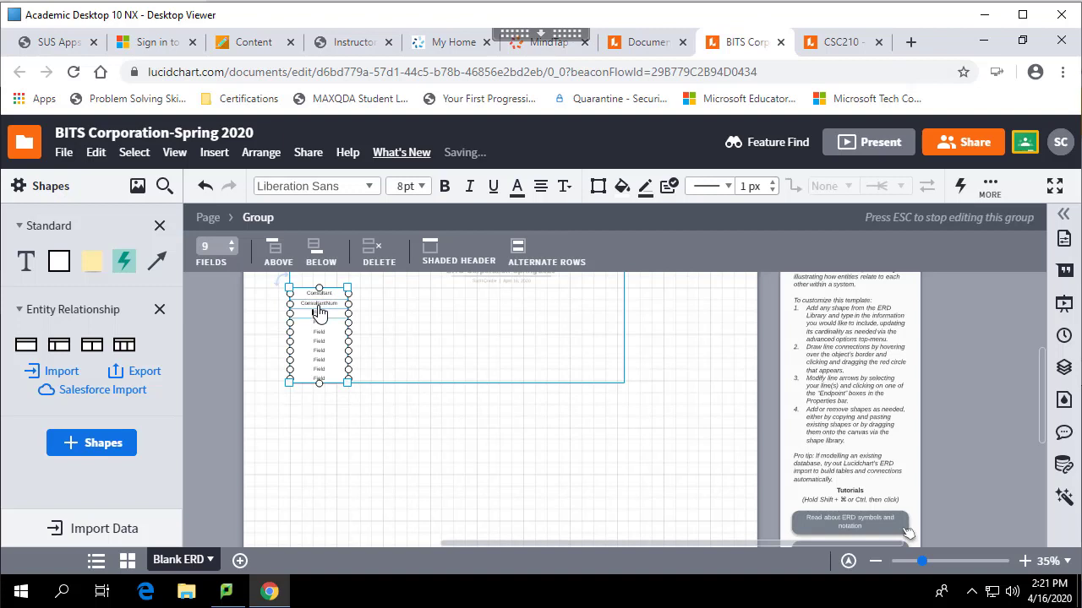
- Name the Consultant table's second to seventh fields First Name, Last Name, Address, City, State and Zip
text(FirstName)
key(Tab)
text(LastName)
key(Tab)
text(ss)
key(Tab)
text(City)
key(Tab)
text(State)
key(Tab)
text(Zip)
key(Tab)
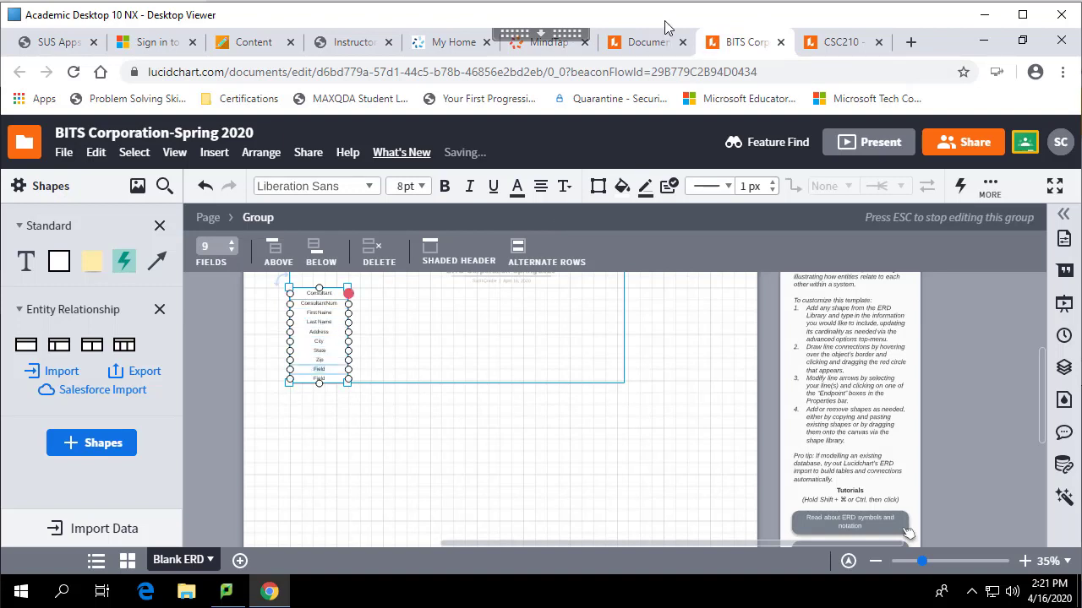
- Check Figure 1-7 in MindTap, extend the Zip field to Zip Code, and name the last two Consultant fields Hours and Rate
click(557, 48)
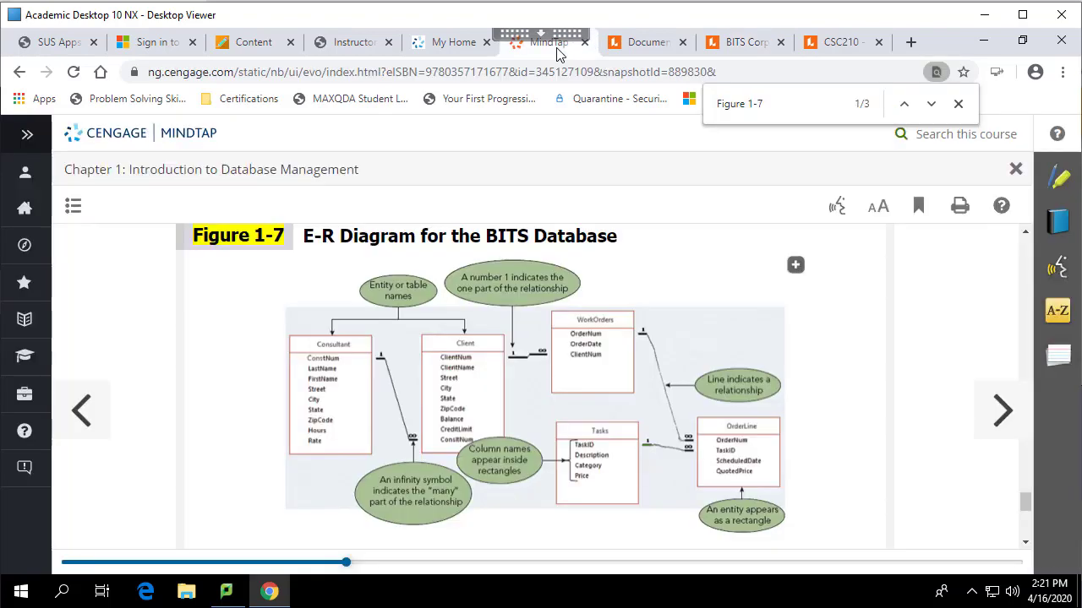
click(743, 43)
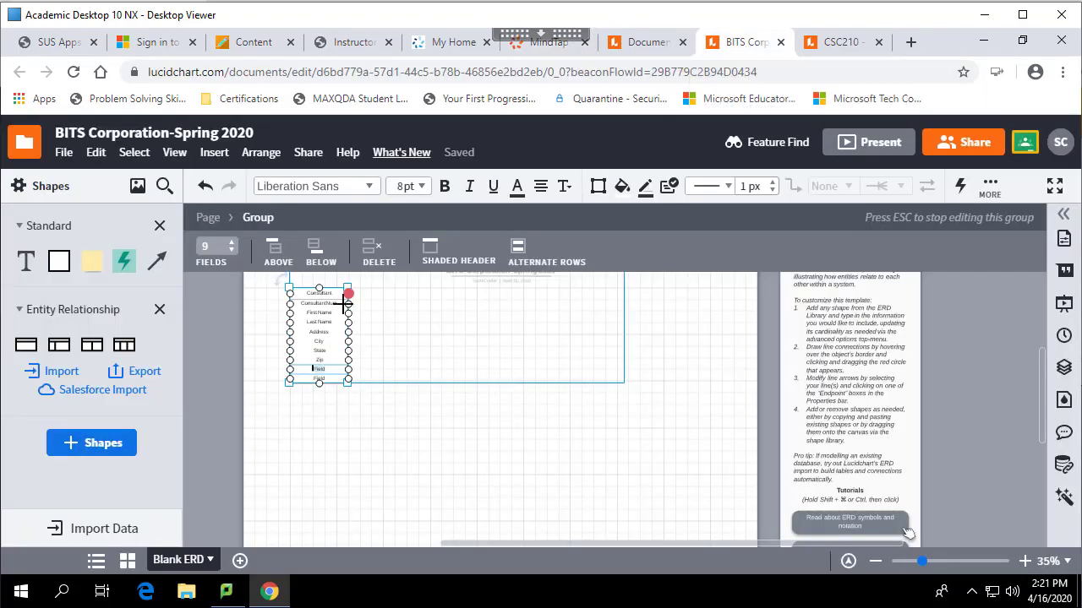
click(315, 360)
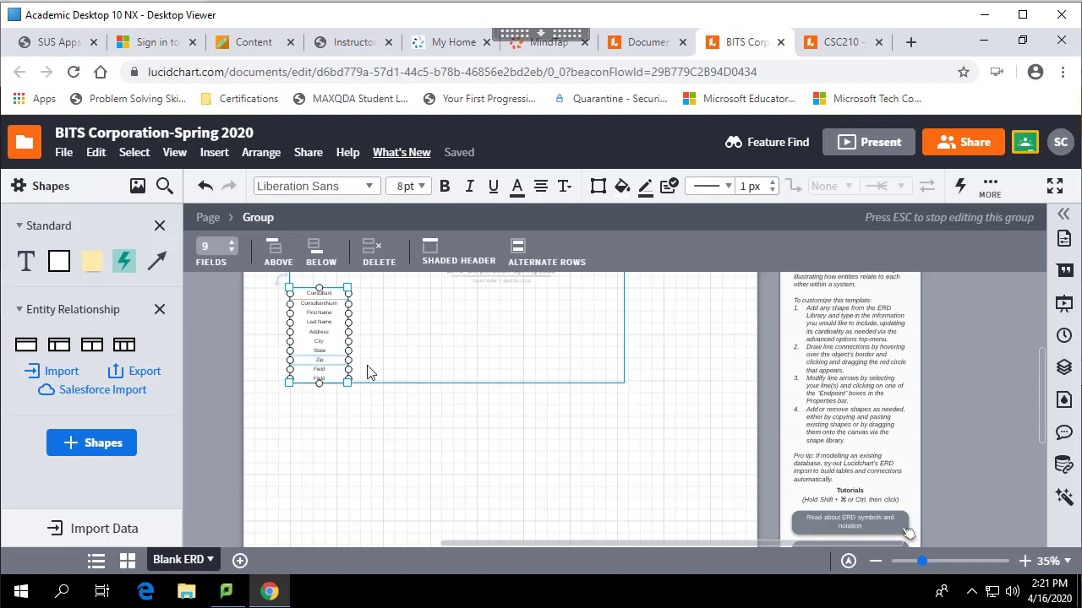
text(Code)
key(Tab)
key(Tab)
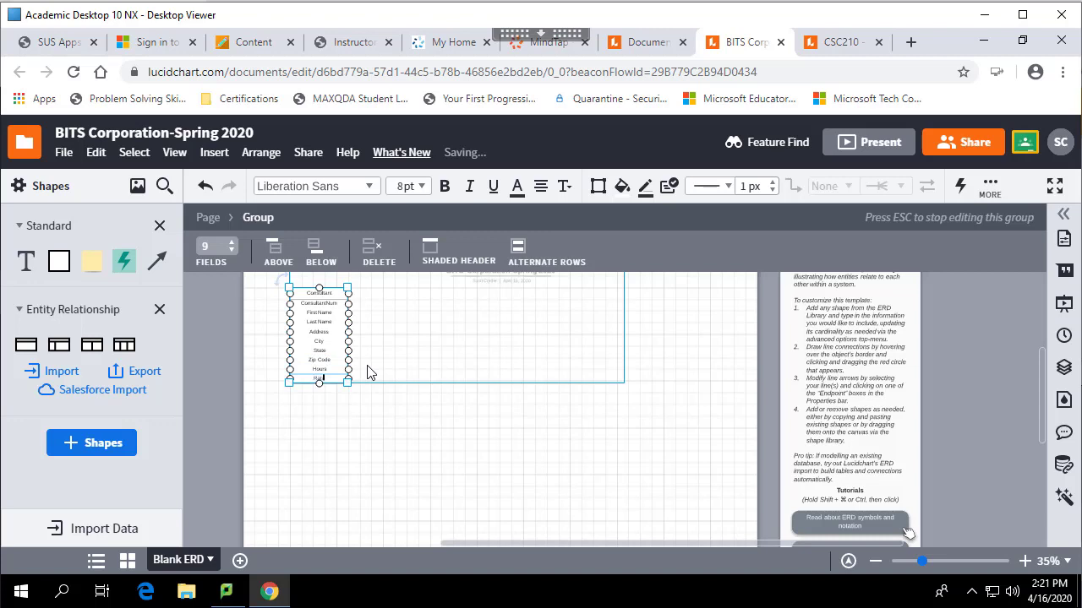
click(415, 430)
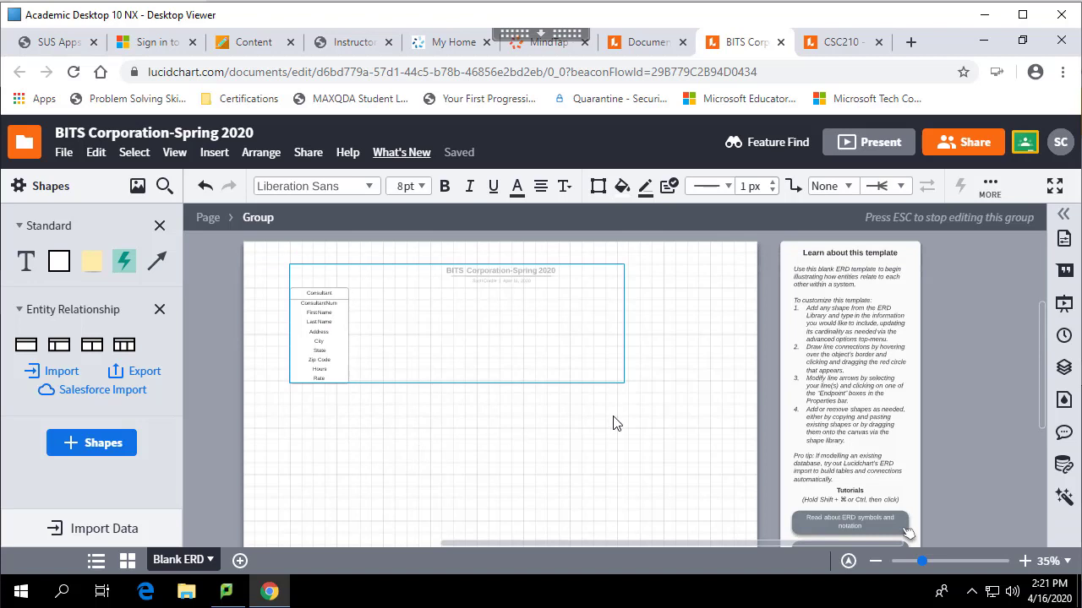
- Compare the Consultant table with Figure 1-7 in the MindTap textbook and return to the diagram
click(293, 370)
click(569, 49)
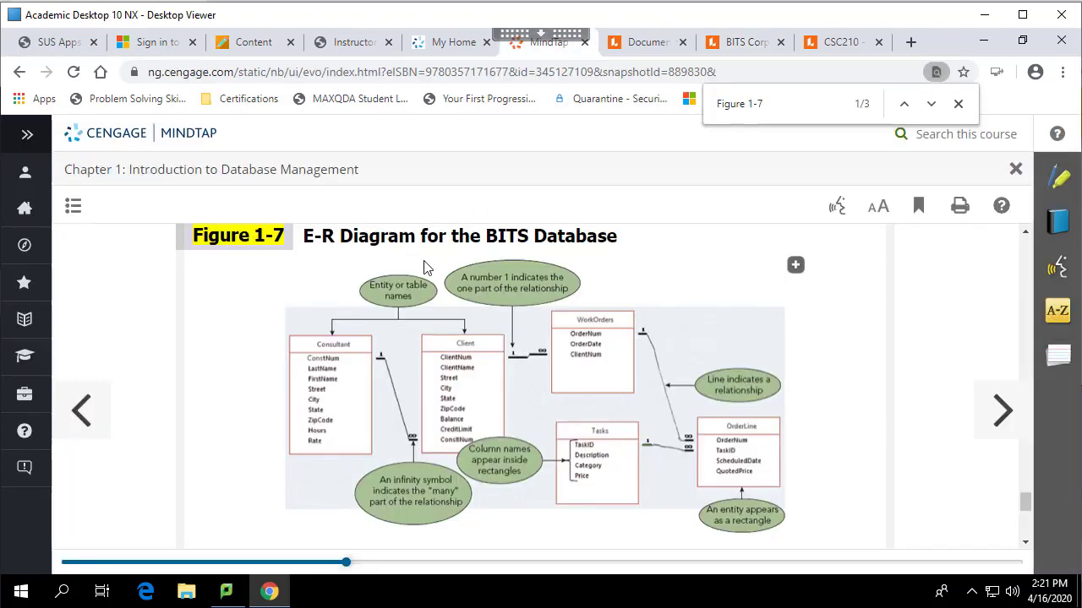
click(757, 42)
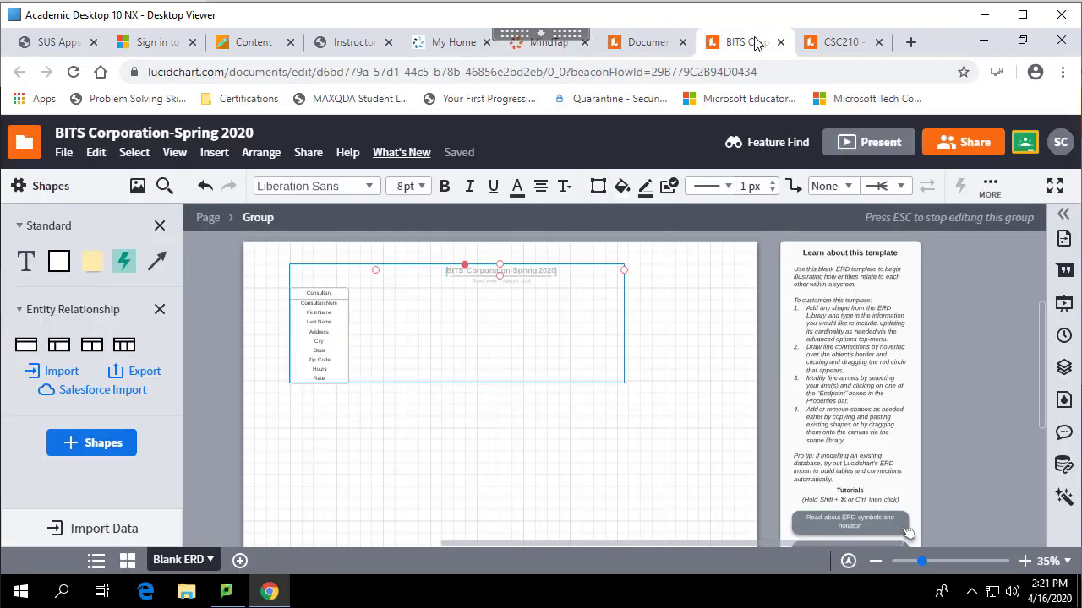
- Try left alignment with the ConsultantNum field selected, restore centered text, and select the Consultant heading
click(322, 306)
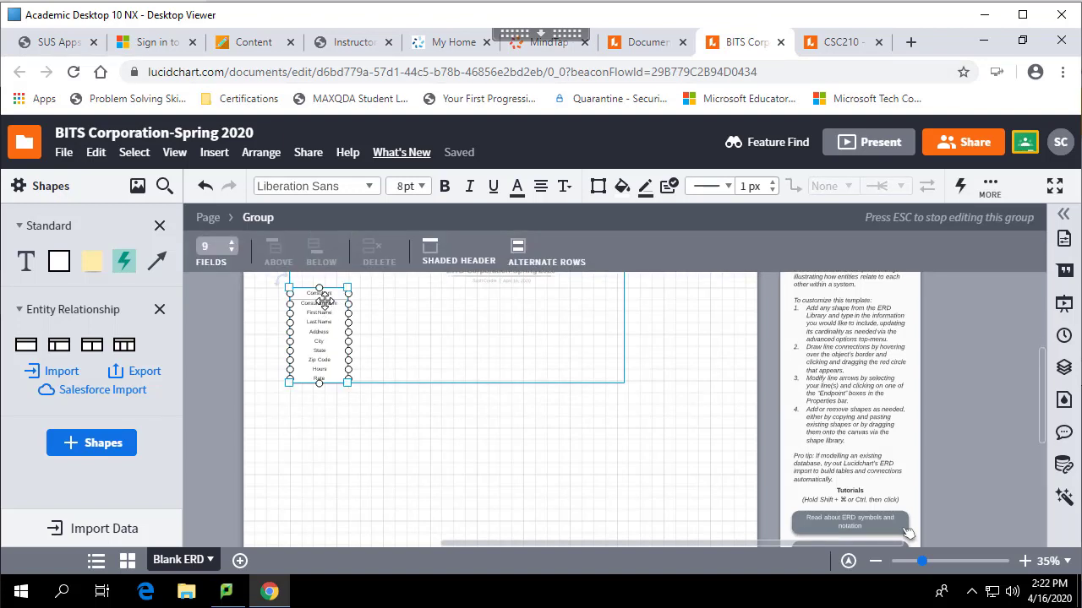
click(322, 305)
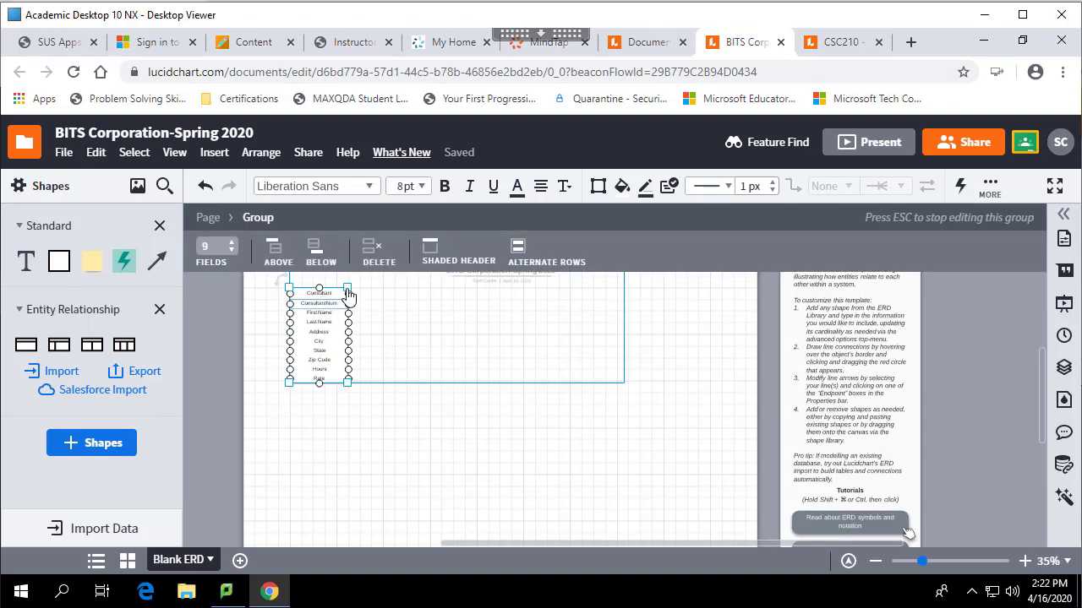
click(541, 189)
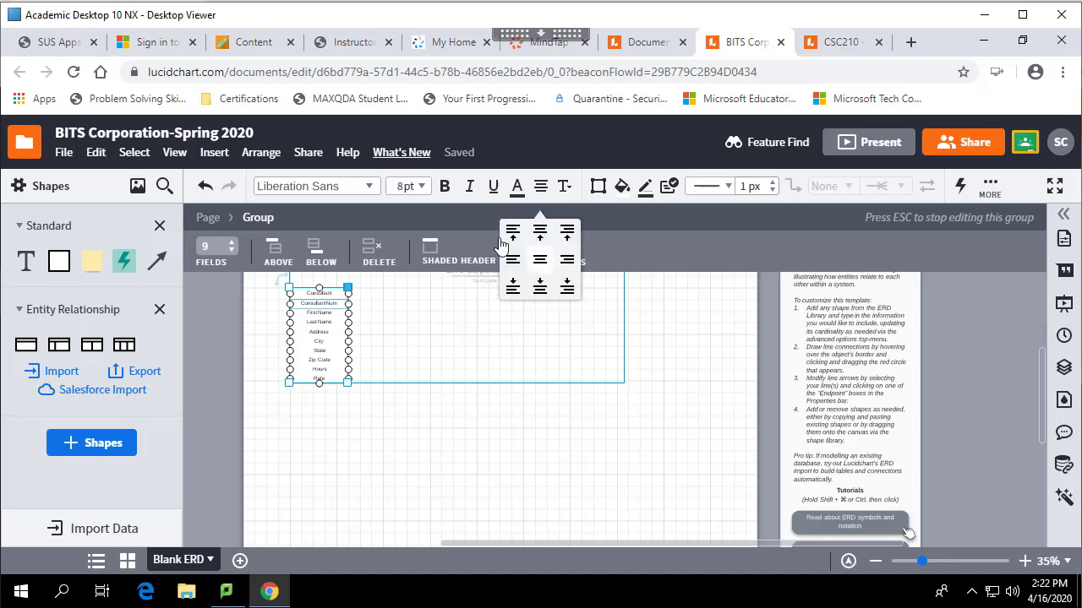
click(513, 266)
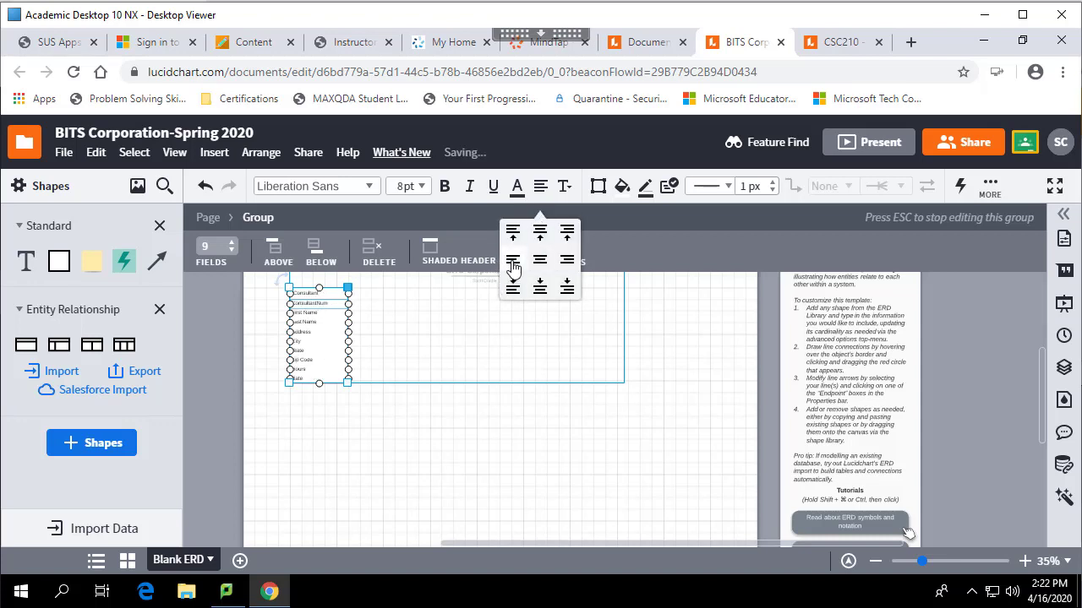
click(539, 262)
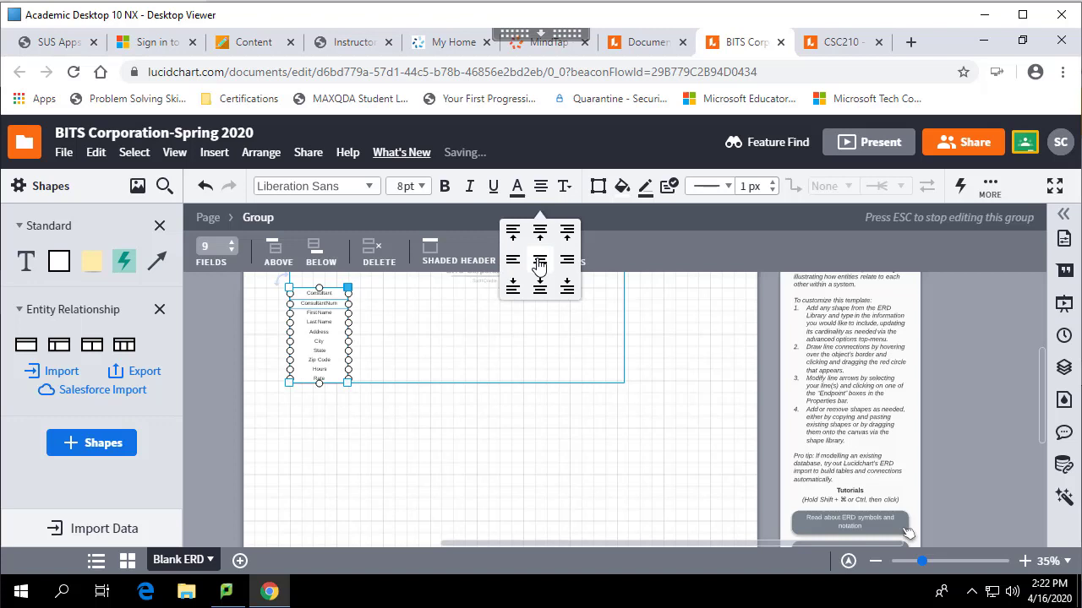
click(434, 335)
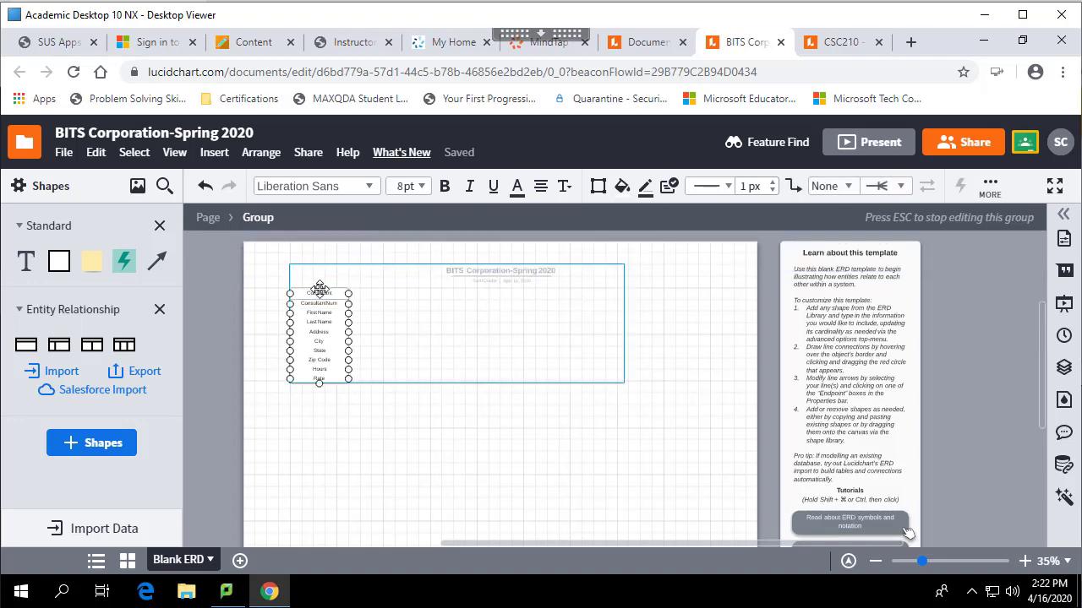
click(319, 293)
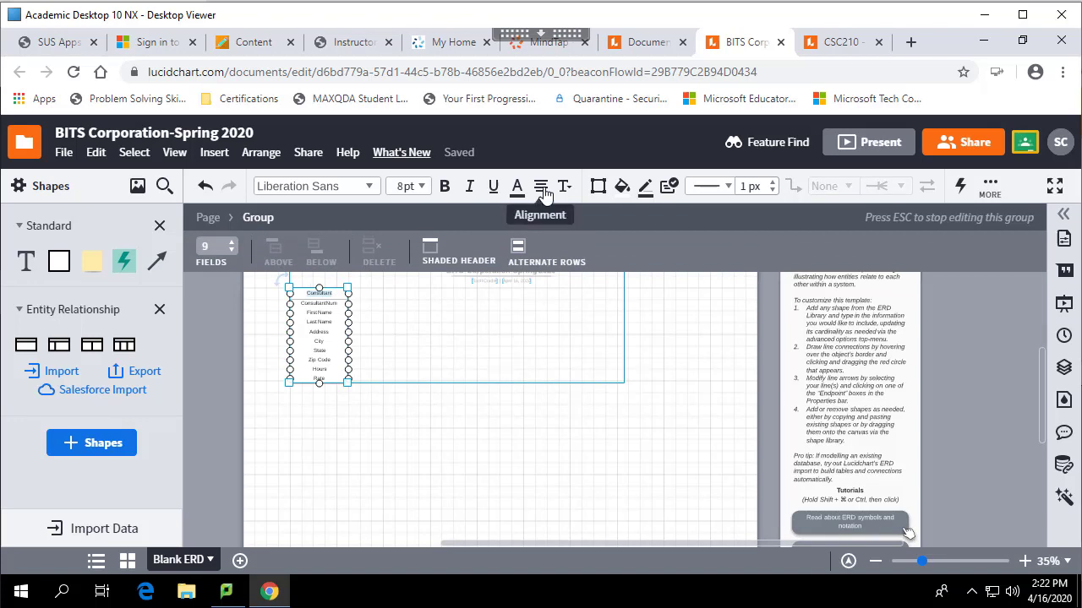
click(427, 351)
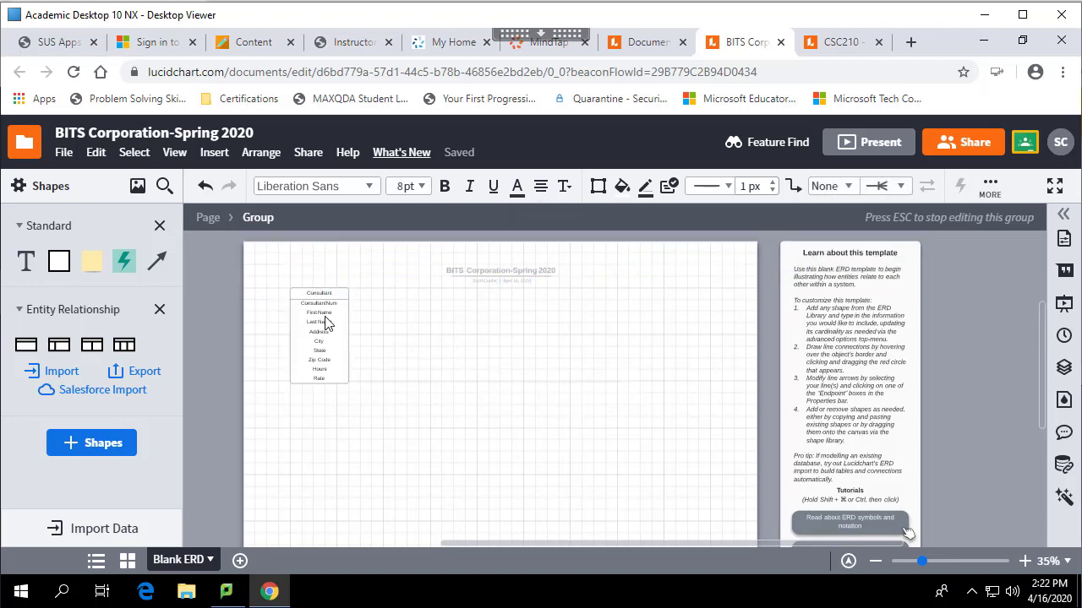
- Try left alignment on the whole Consultant table and set its text back to centered
drag(262, 288, 394, 399)
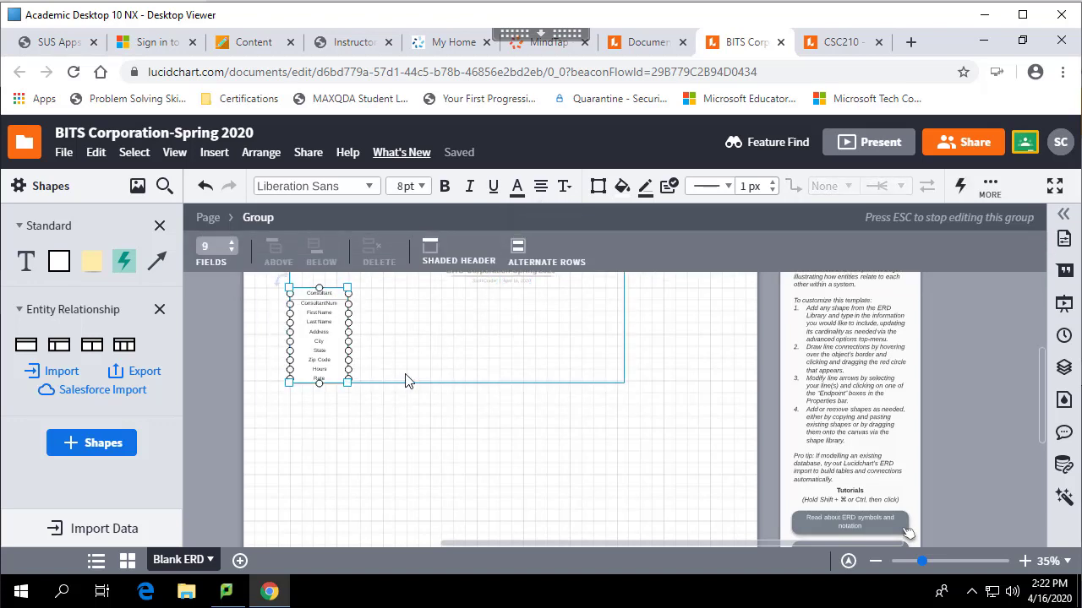
click(541, 197)
click(512, 262)
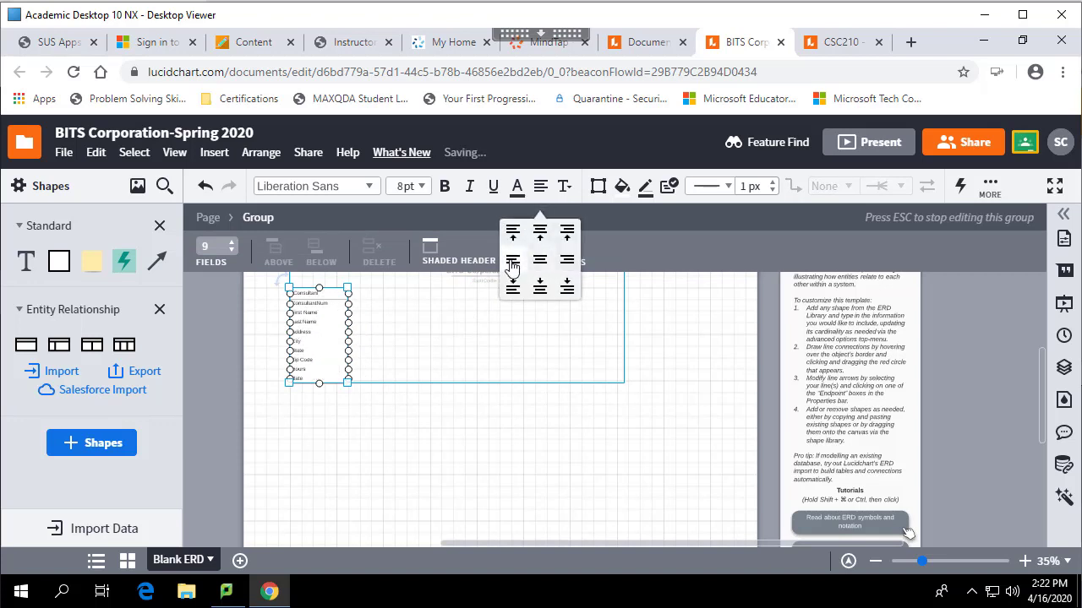
click(539, 262)
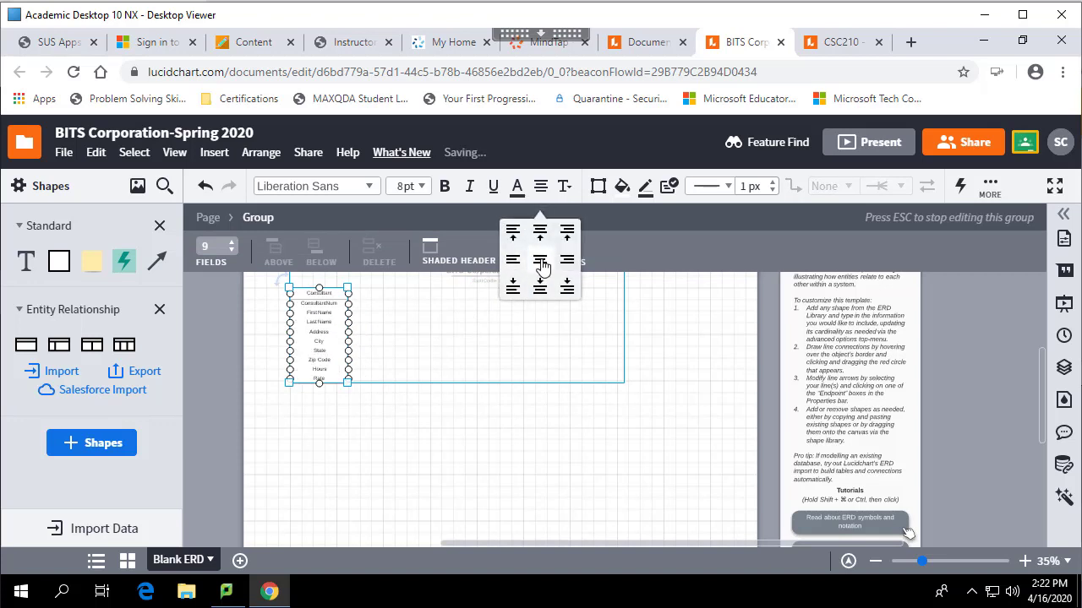
click(398, 375)
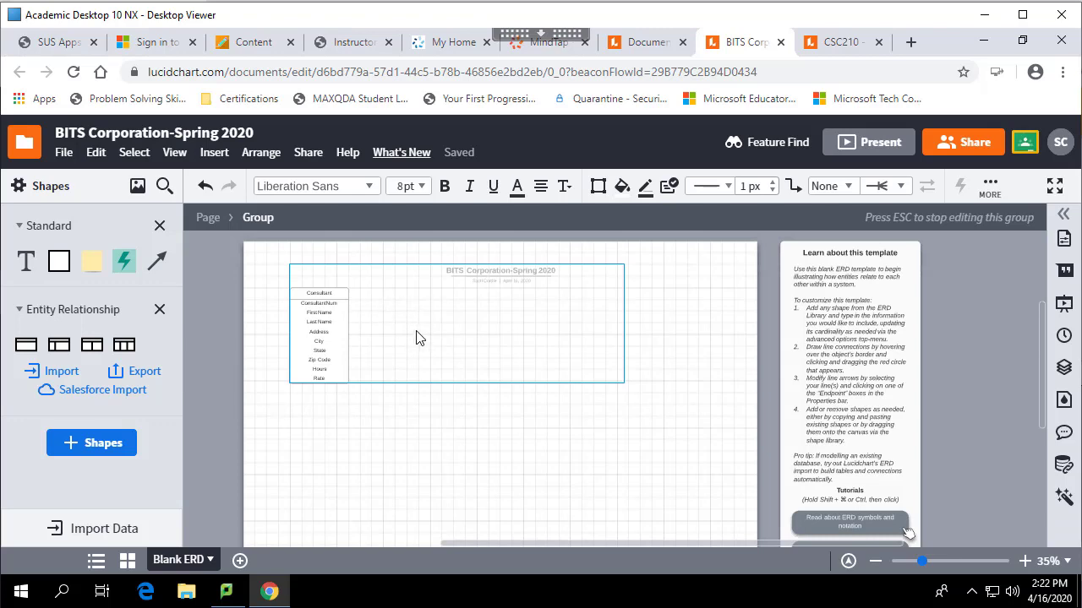
- Consult Figure 1-7 in MindTap for the Client table and place a second Entity shape beside the Consultant table in the diagram
click(567, 52)
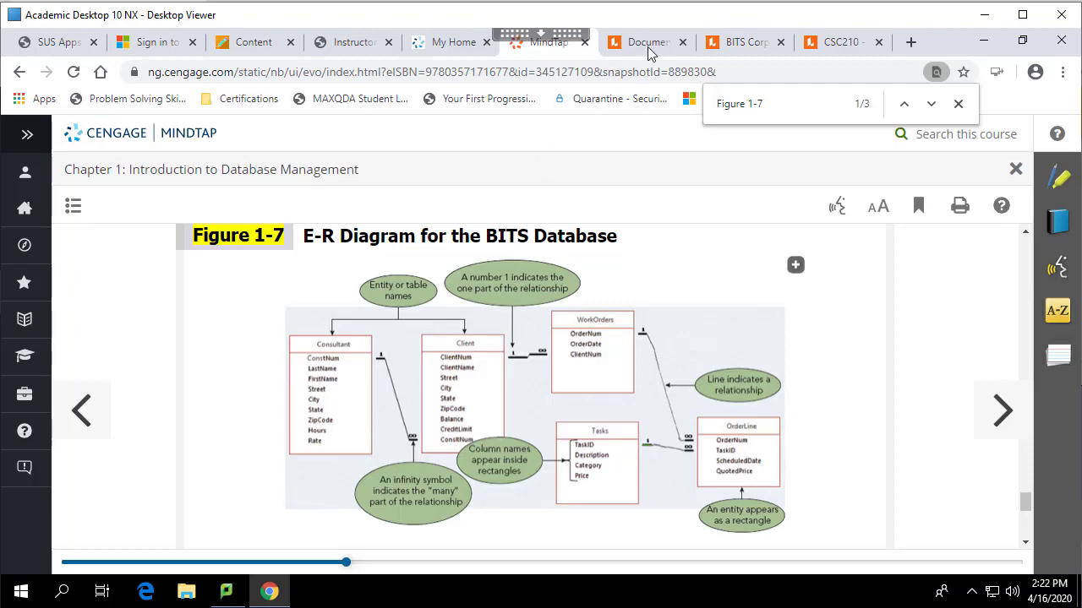
click(742, 42)
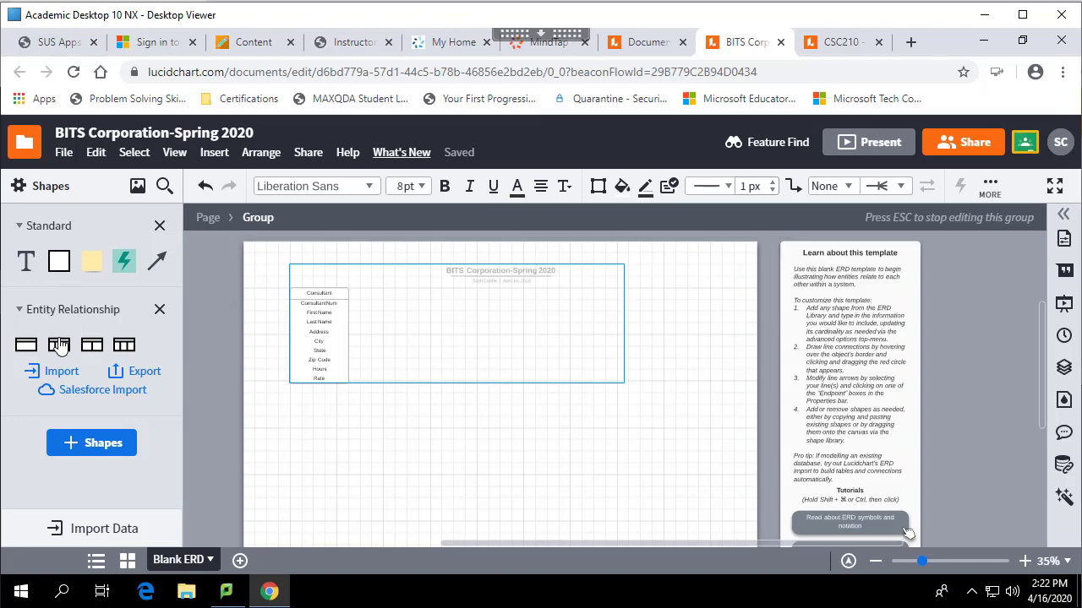
mouse_move(26, 346)
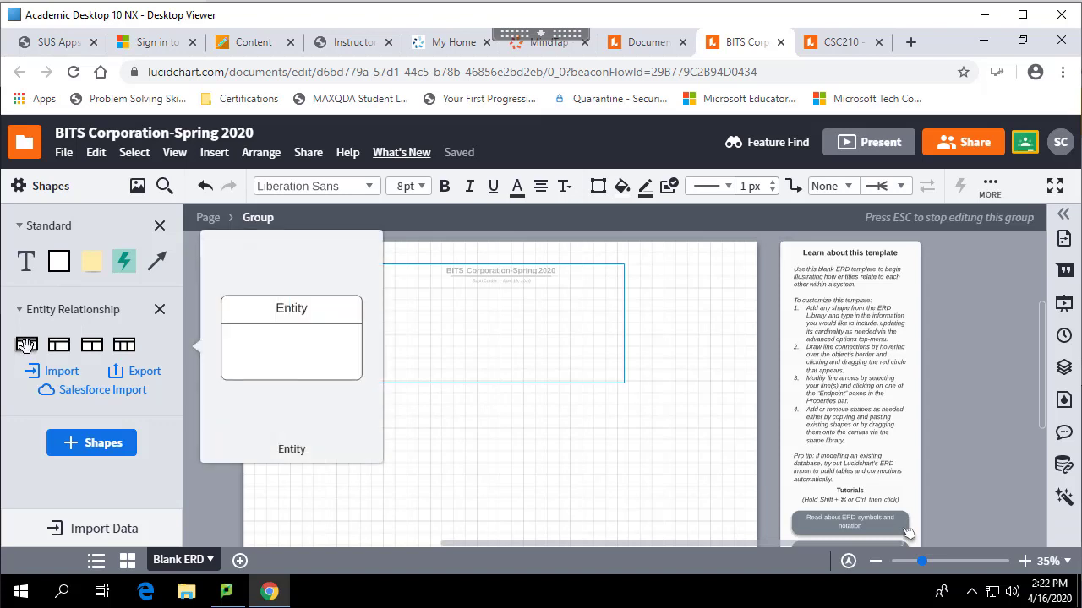
drag(26, 346, 433, 316)
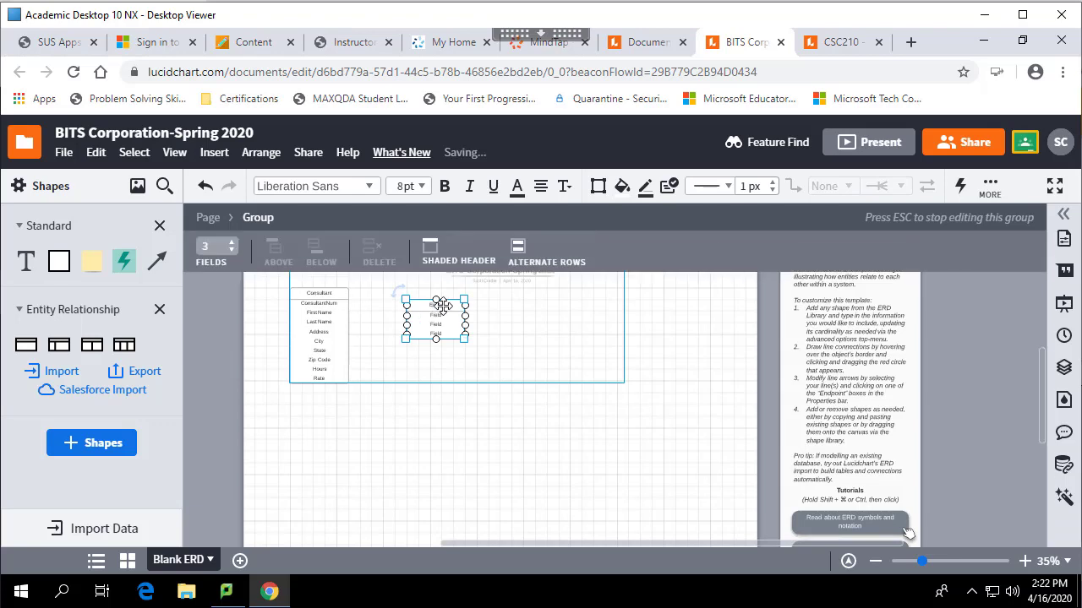
- Check the Client columns in Figure 1-7 in MindTap and expand the second entity table in the diagram to nine fields
click(549, 41)
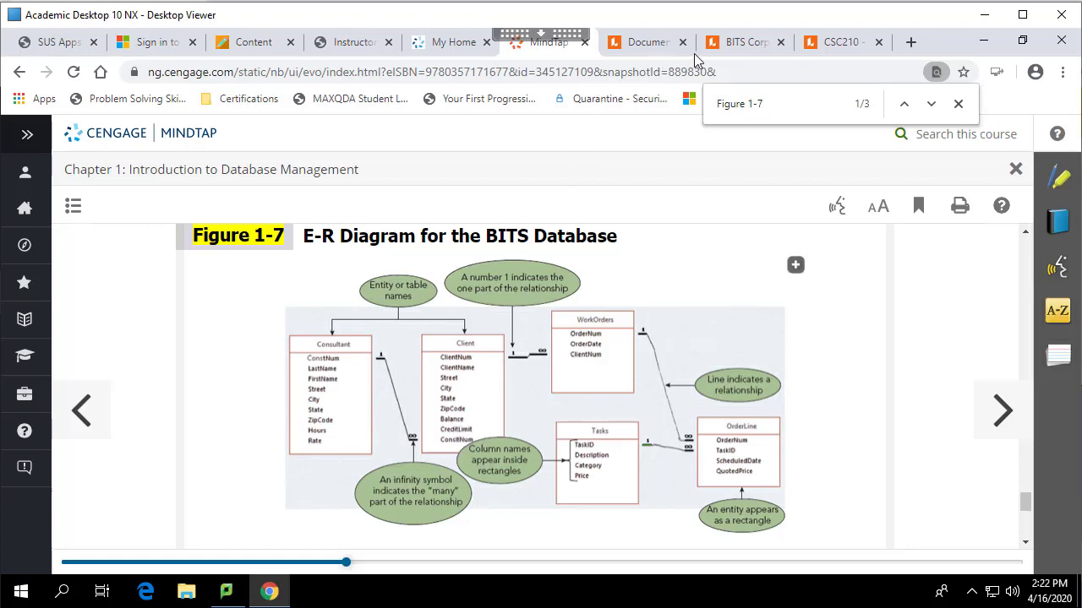
click(751, 47)
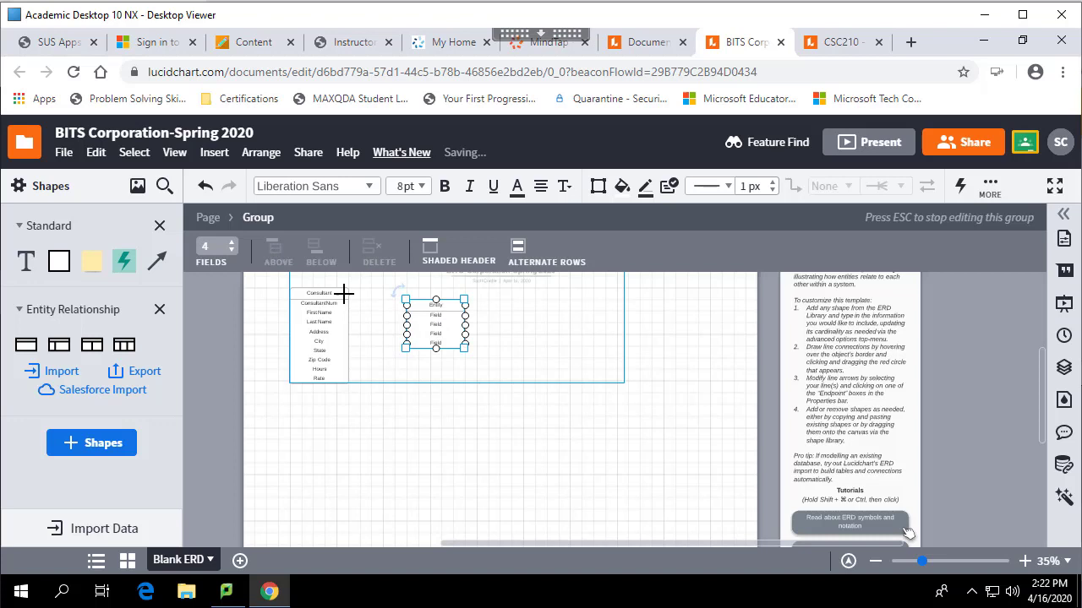
click(431, 334)
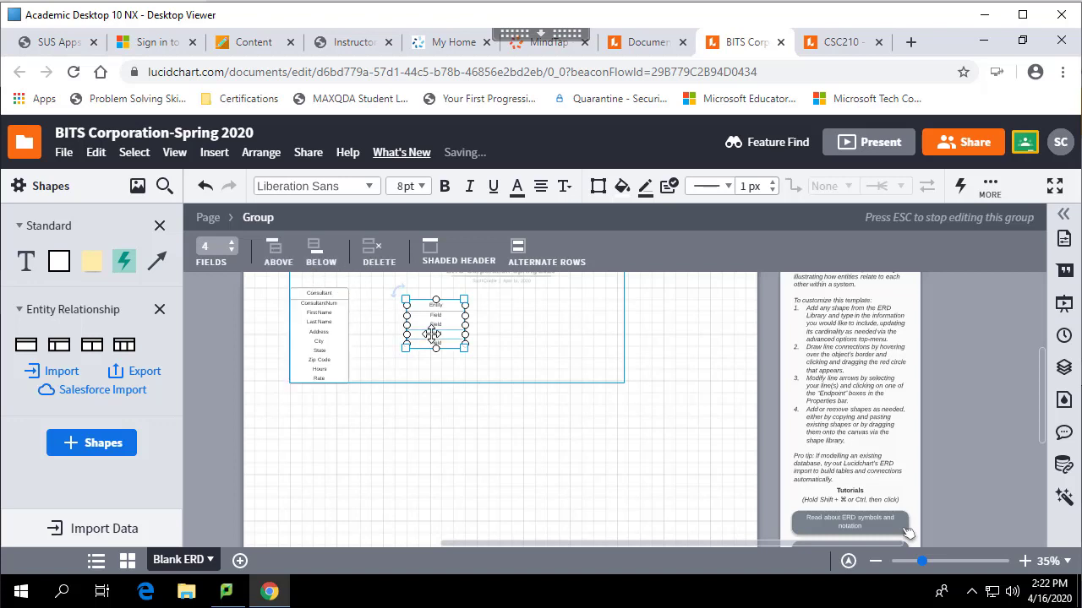
click(318, 257)
click(318, 256)
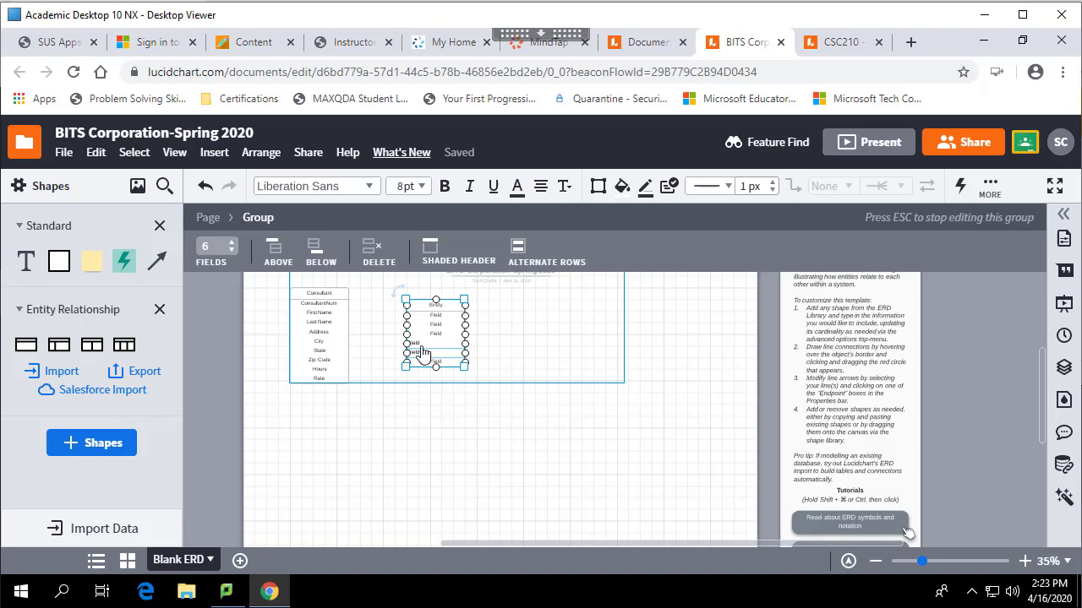
drag(418, 352, 441, 348)
click(232, 251)
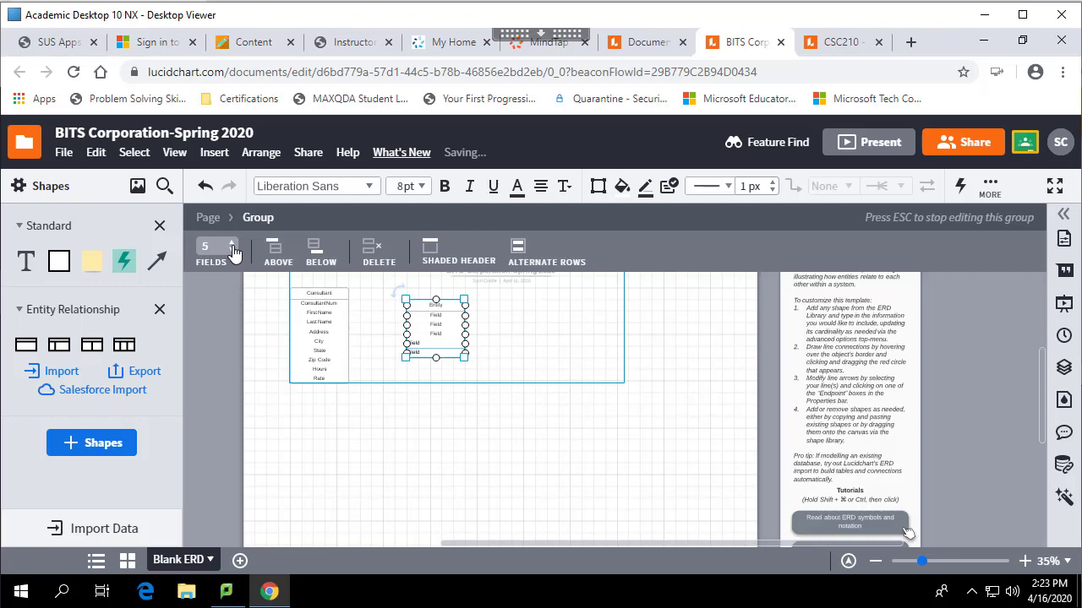
click(232, 245)
click(233, 244)
click(233, 244)
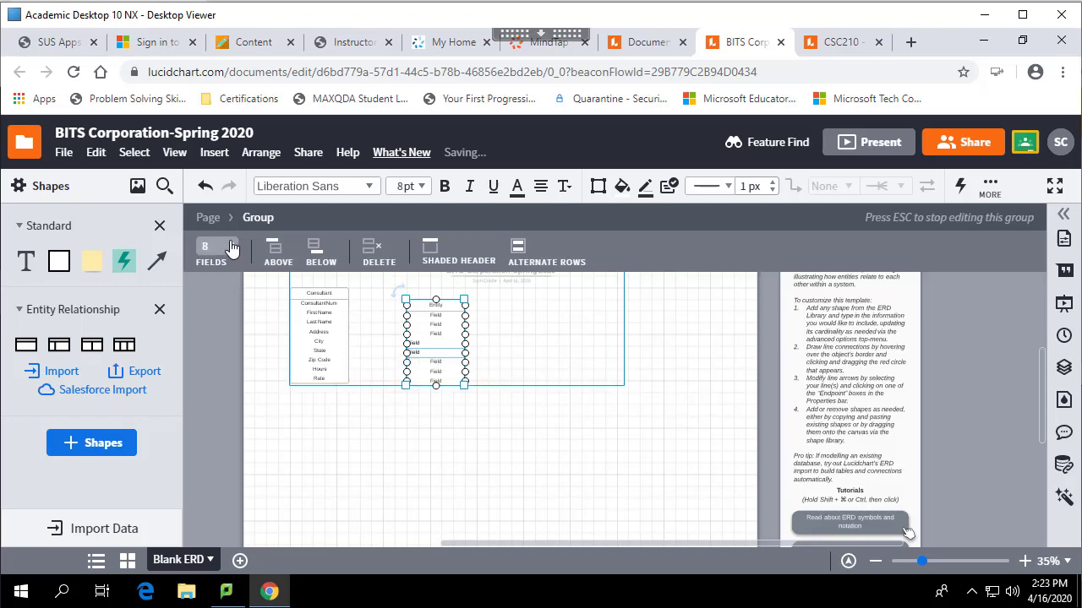
click(232, 244)
- Name the new table Client and its fields ClientNum, ClientName, Street, City, State, ZipCode, Balance, CreditLimit and ConsulNum, centering City and State
scroll(478, 322, up, 2)
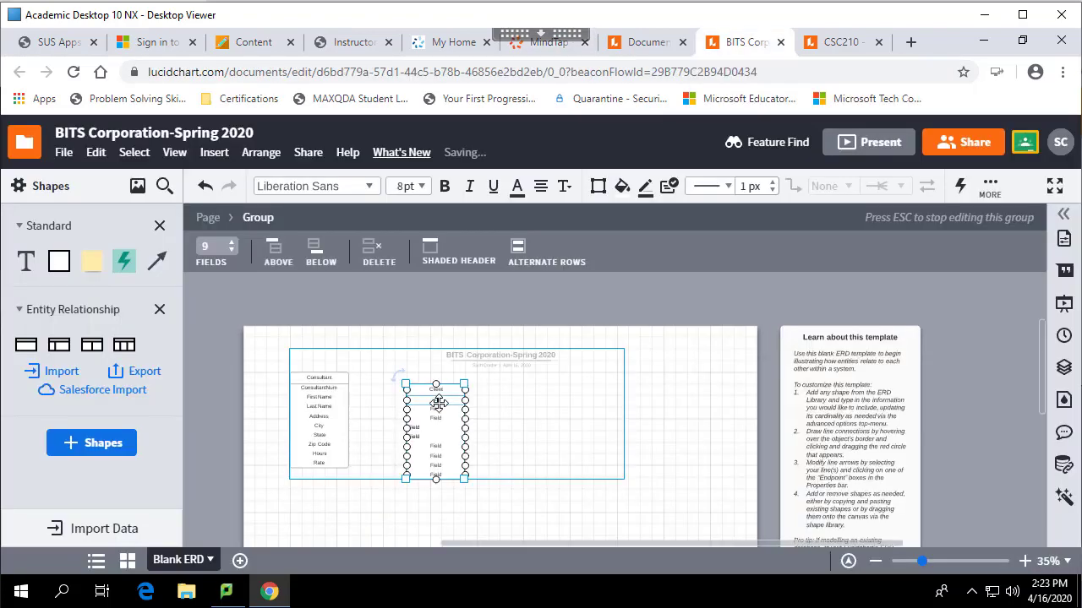
text(Street City State ZipCode)
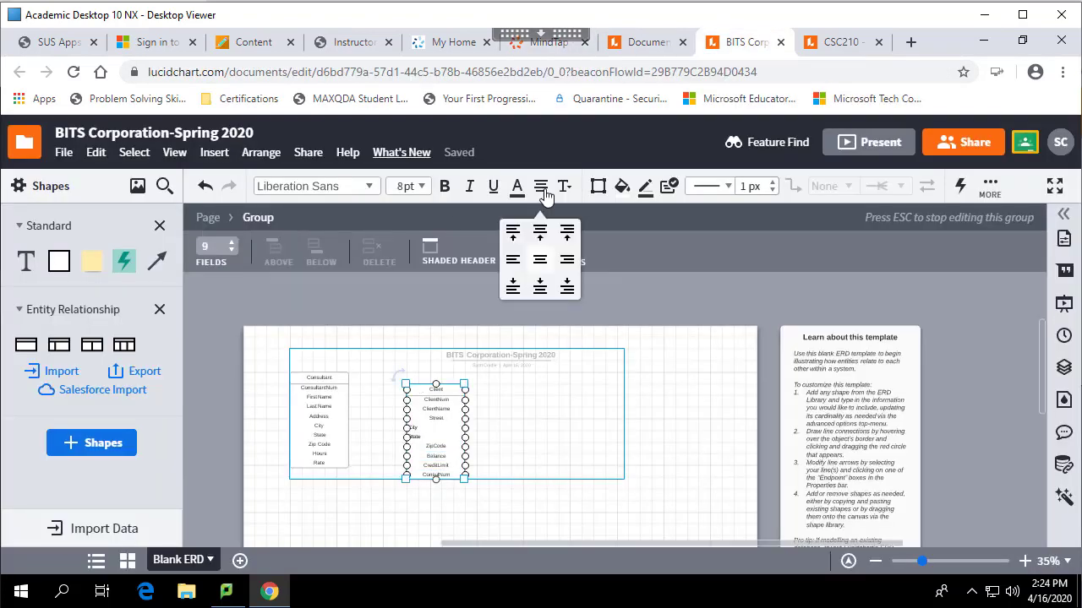
click(669, 420)
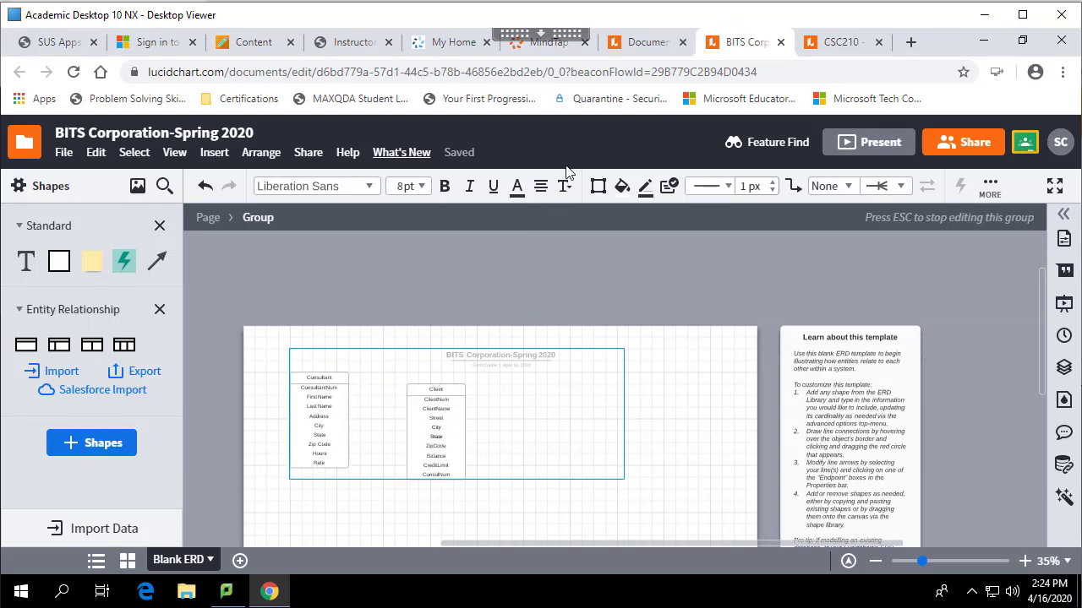
- Examine how Figure 1-7 in MindTap relates Consultant to Client and return to the Lucidchart diagram
click(556, 45)
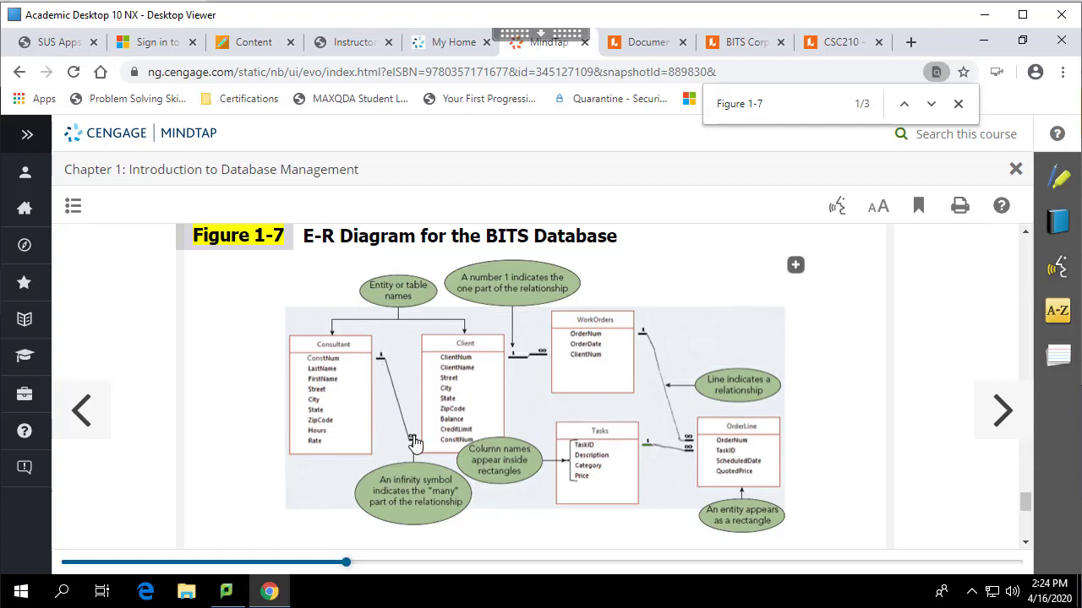
click(737, 48)
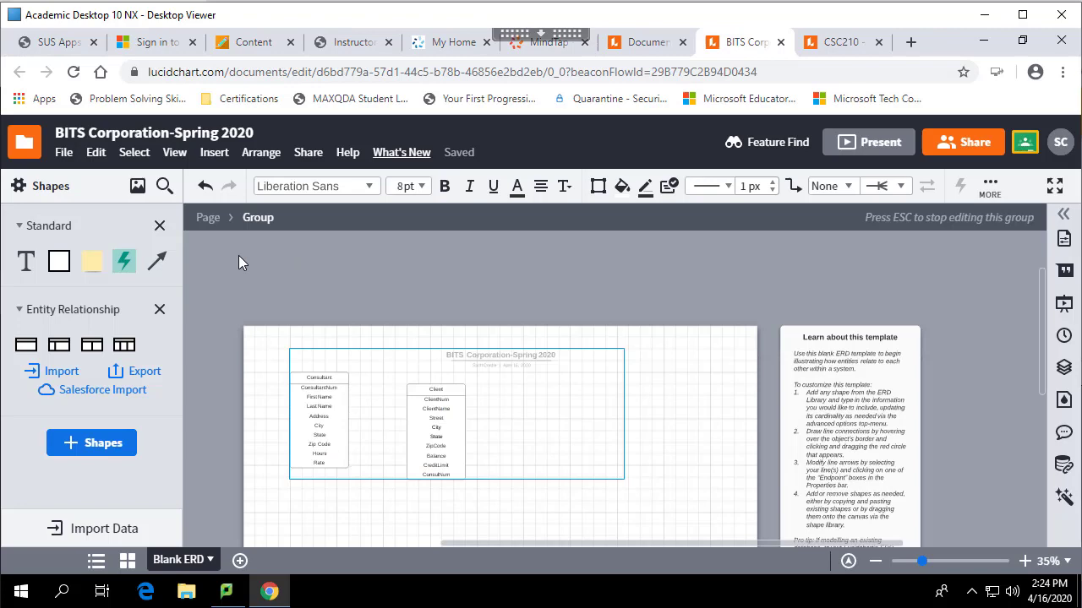
mouse_move(161, 265)
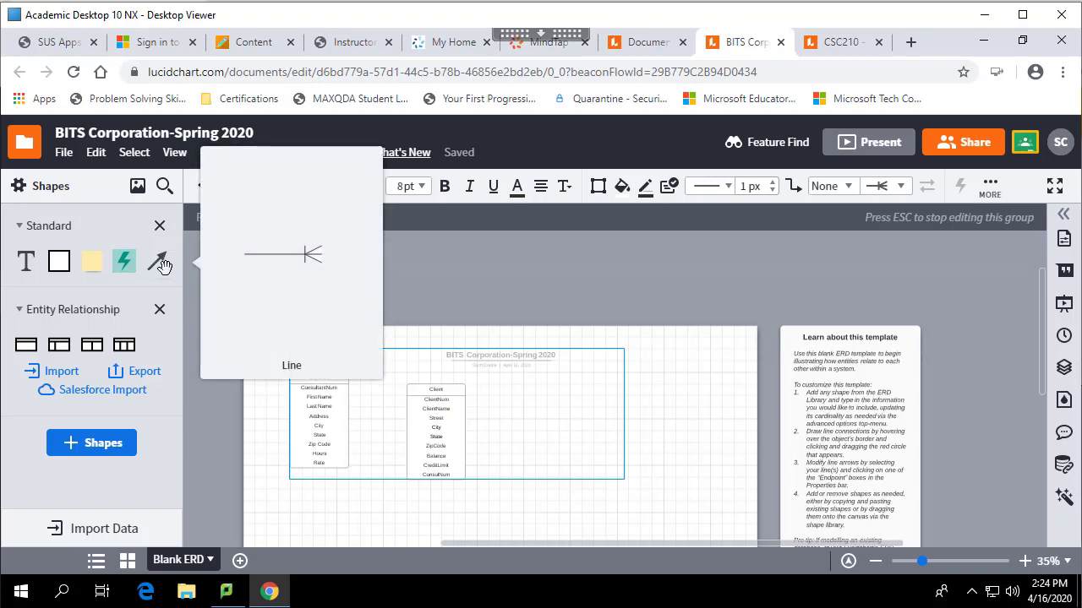
scroll(393, 454, up, 3)
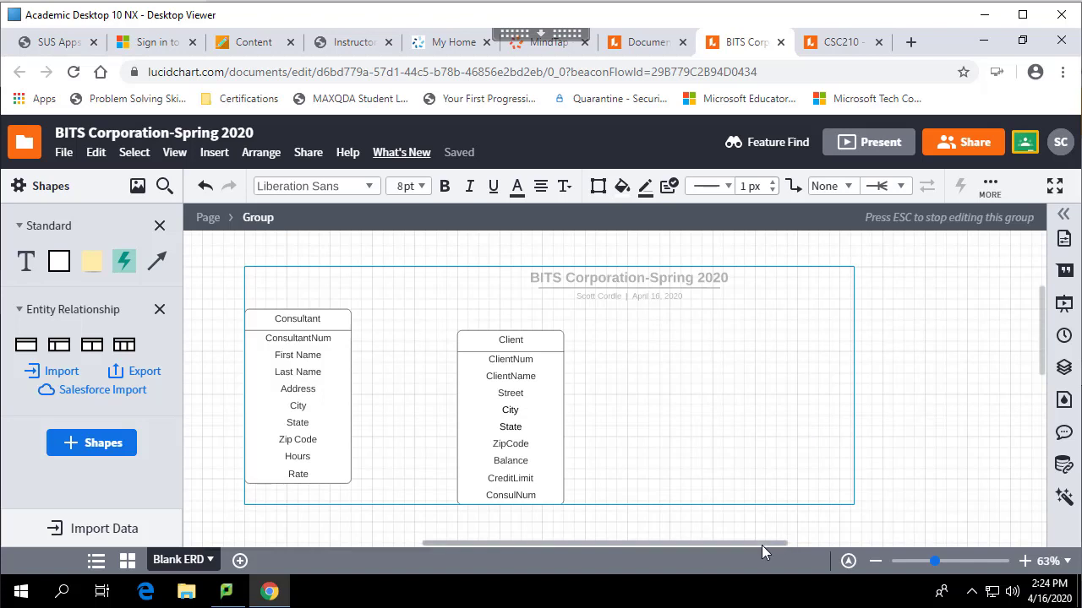
drag(762, 545, 719, 545)
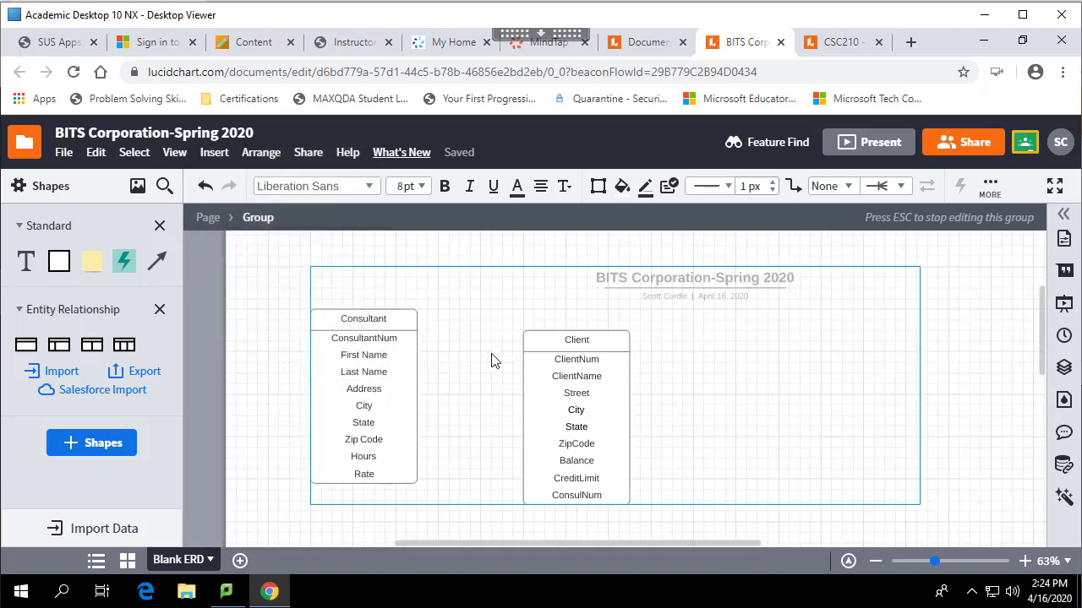
click(562, 49)
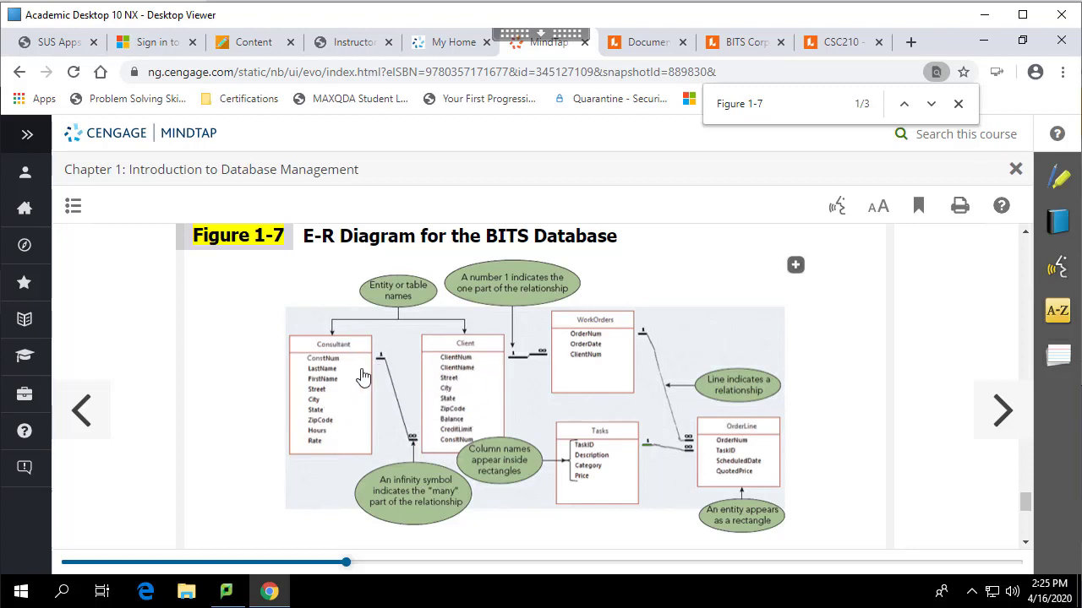
click(755, 47)
- Place a line above the Consultant table, keeping its start at None and setting its end to the plain crow's foot symbol
mouse_move(157, 263)
drag(157, 263, 349, 373)
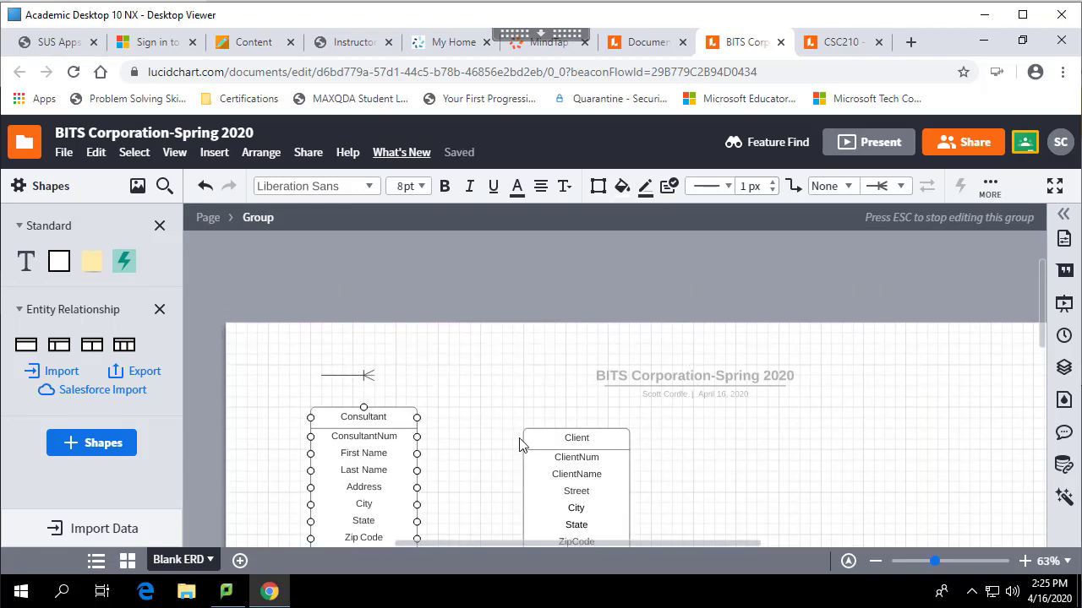
scroll(957, 434, down, 2)
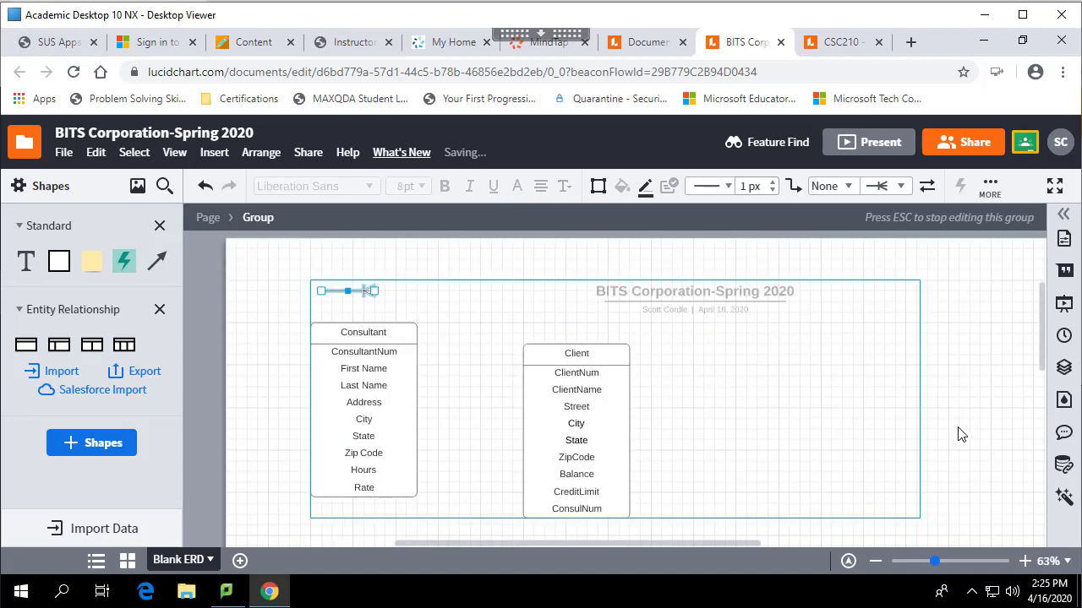
click(845, 189)
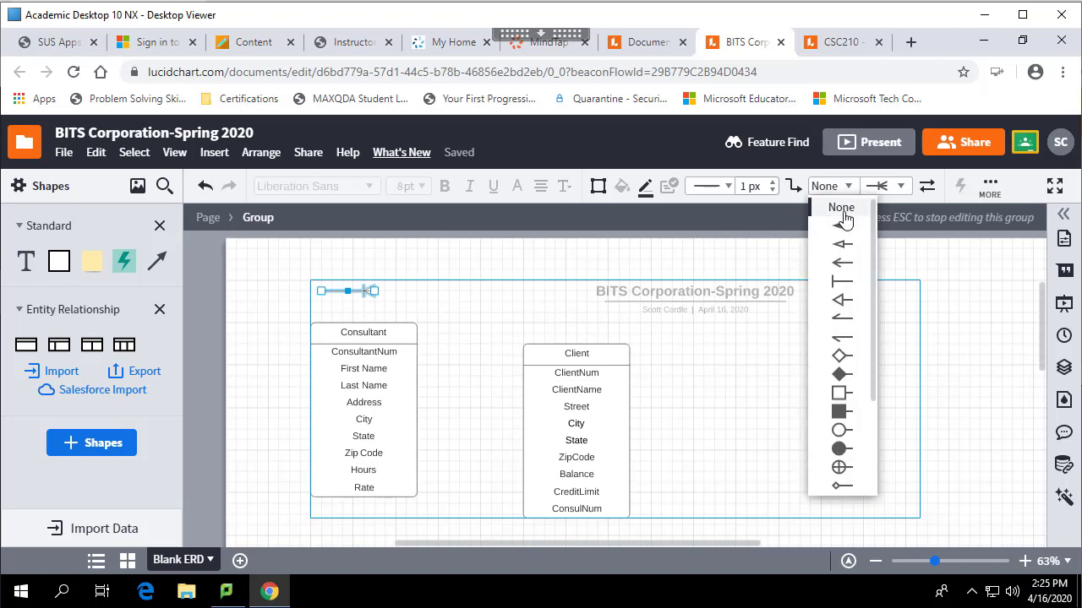
click(841, 211)
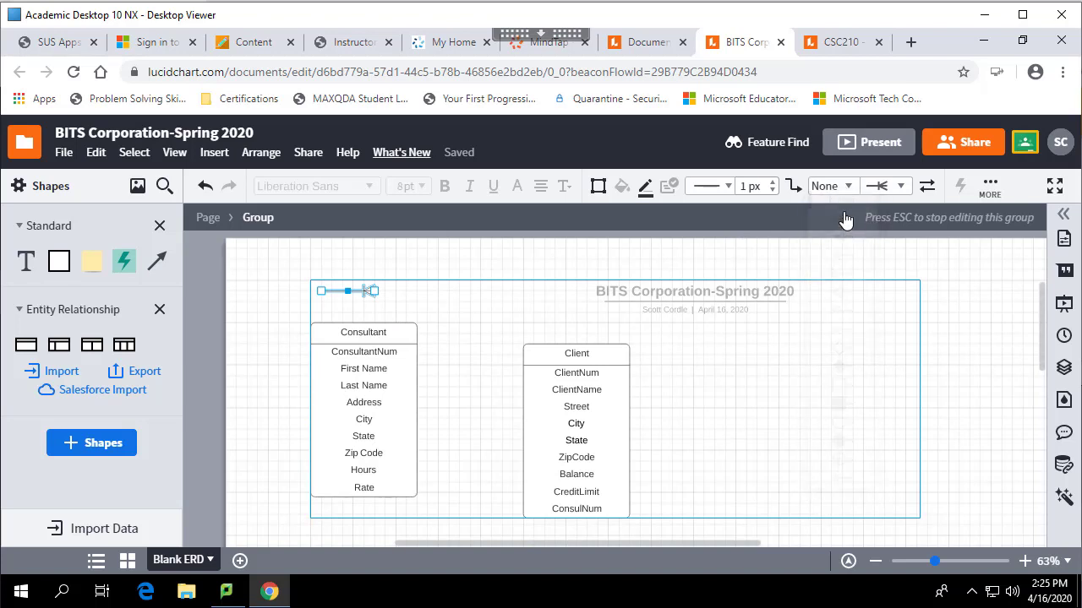
click(901, 187)
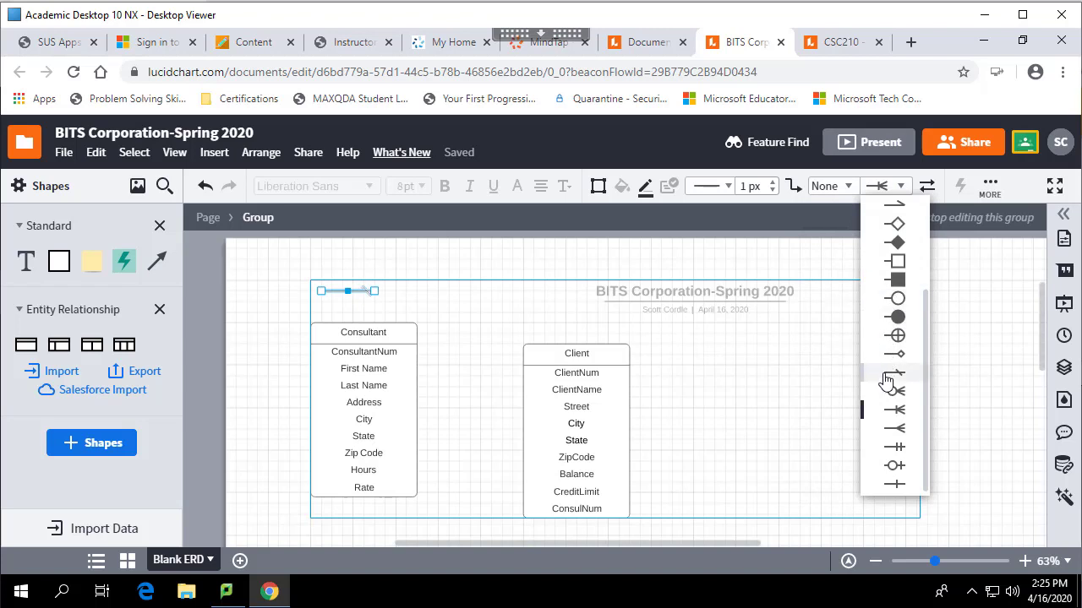
click(917, 430)
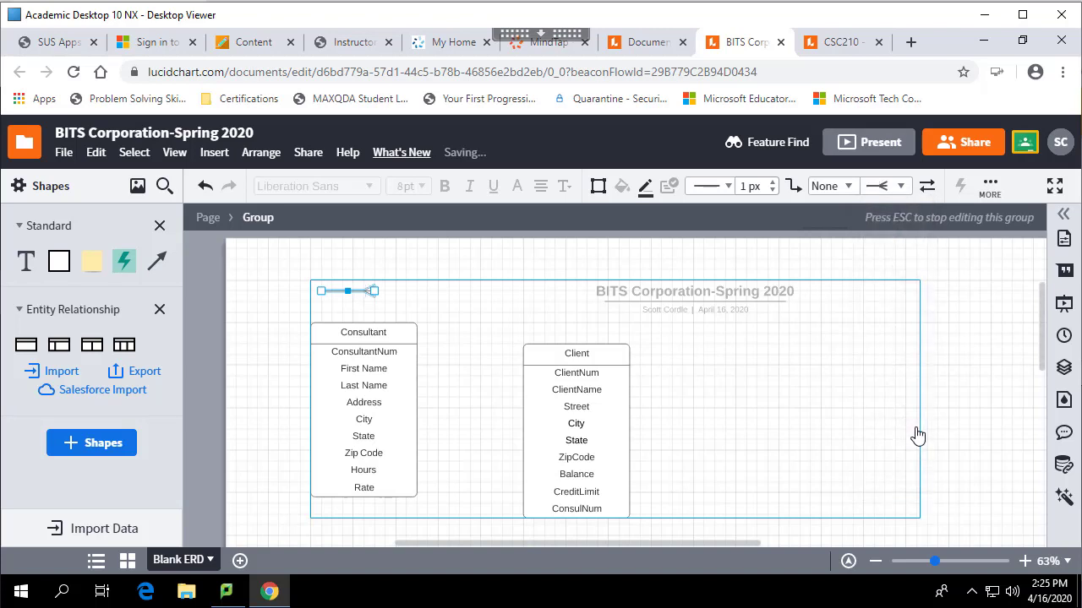
click(363, 306)
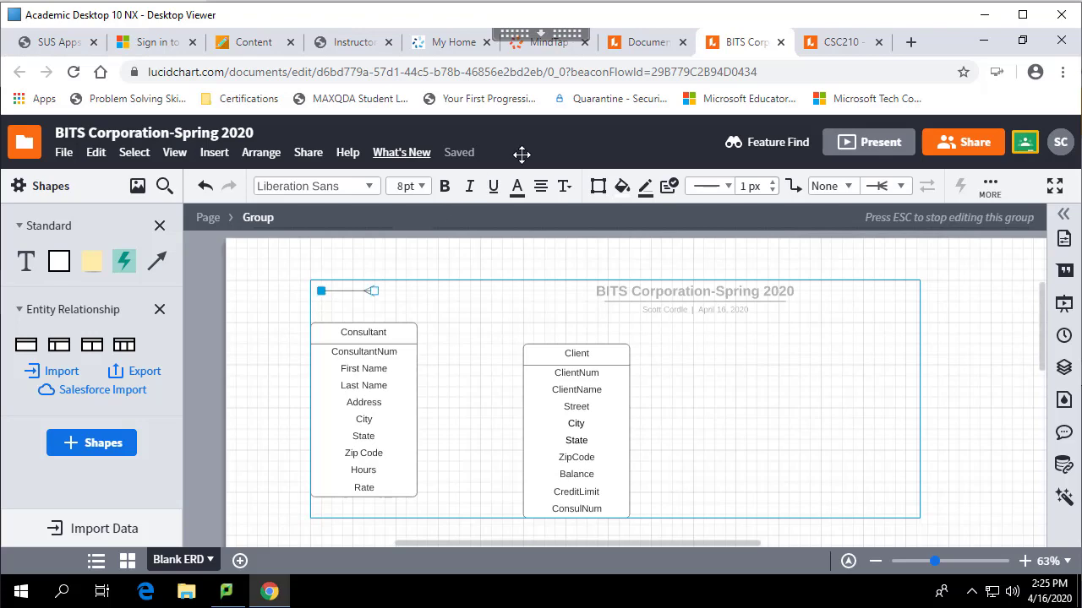
- Recheck the relationship in Figure 1-7 and connect the line from ConsultantNum in Consultant to the crow's foot end at ConsulNum in Client
click(553, 43)
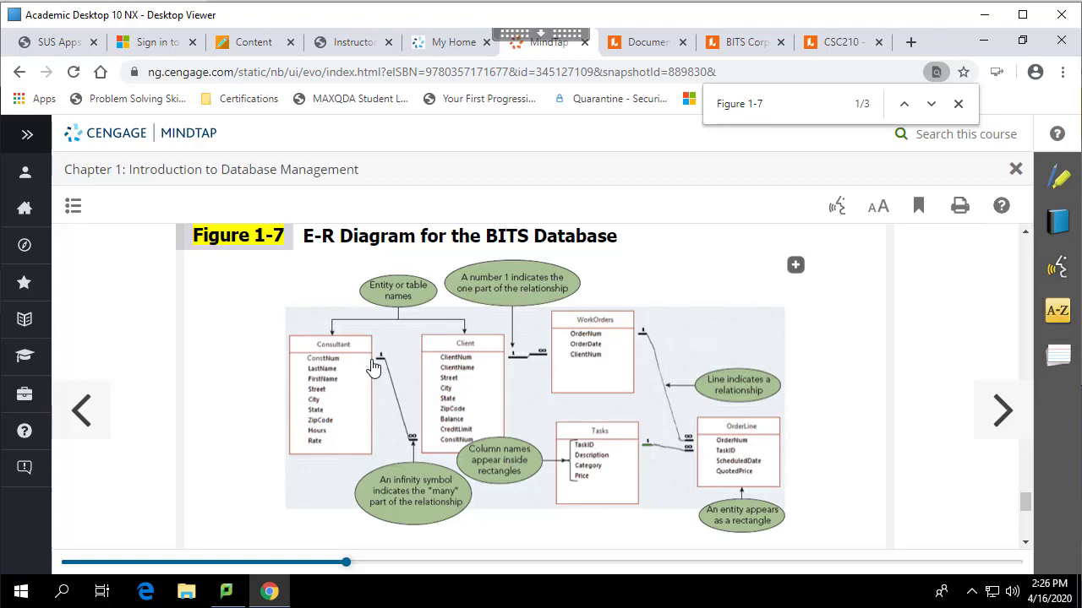
click(754, 45)
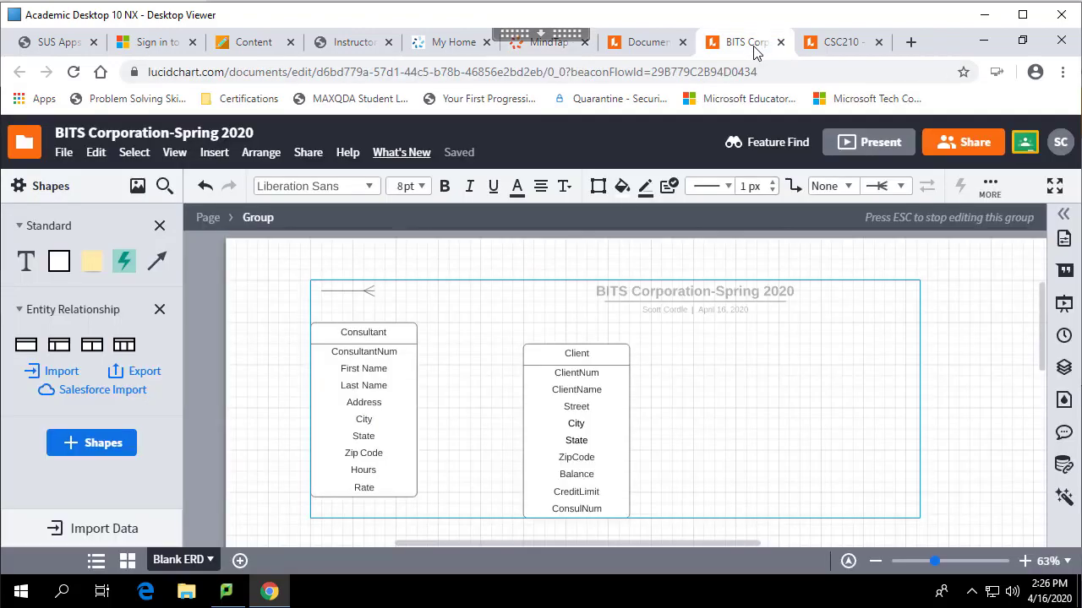
click(343, 292)
drag(321, 292, 300, 353)
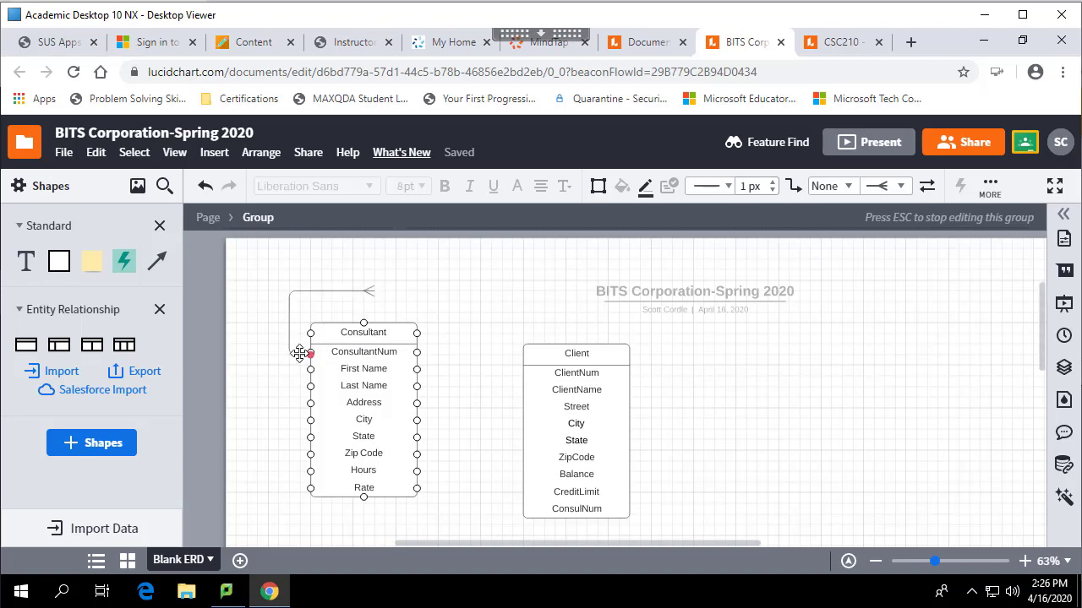
drag(300, 353, 426, 358)
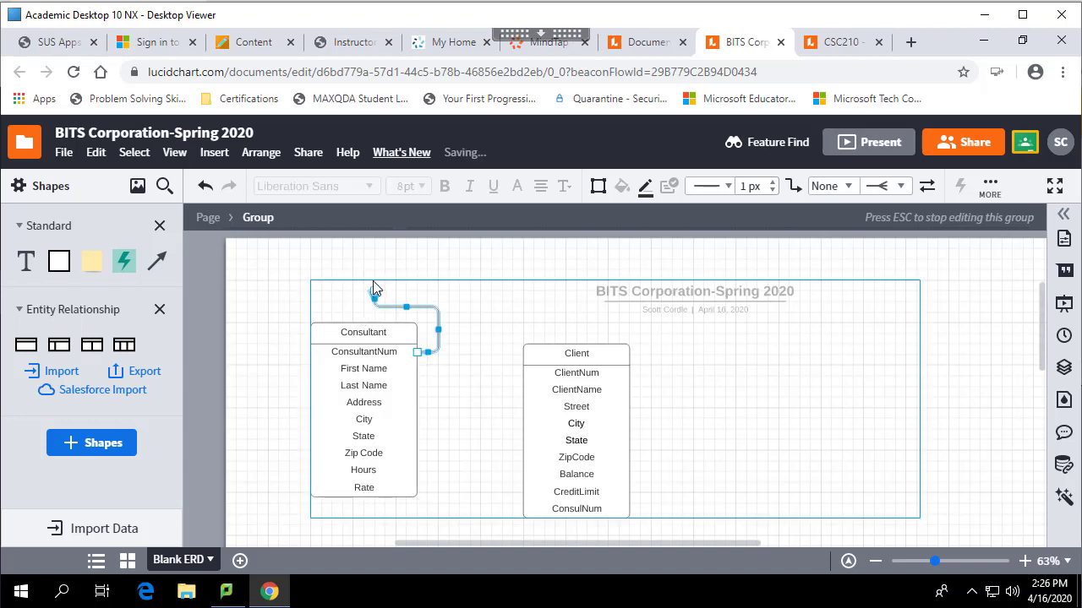
drag(376, 288, 525, 453)
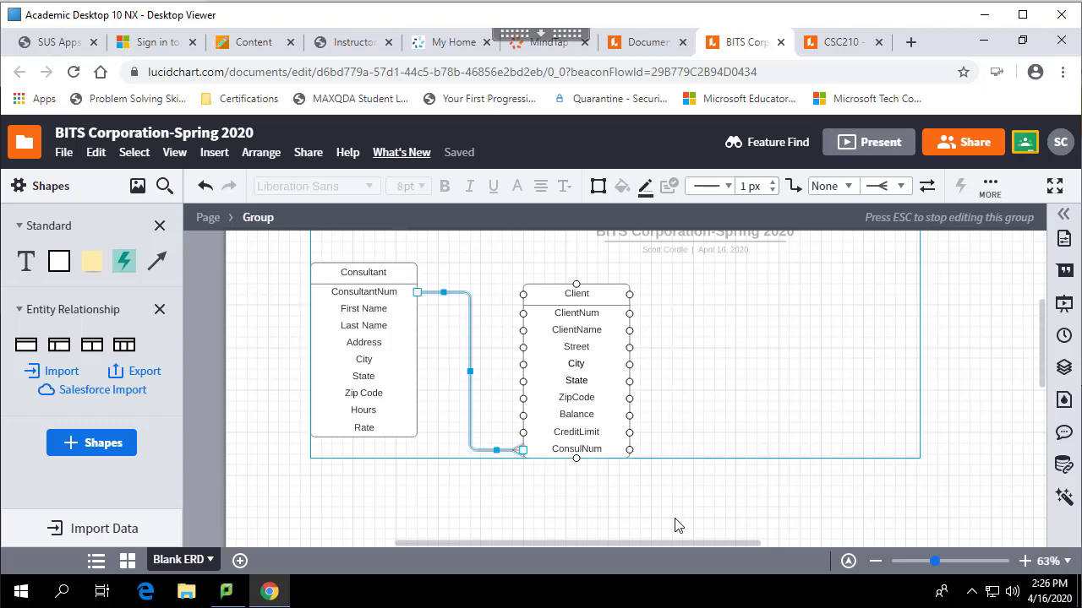
click(583, 503)
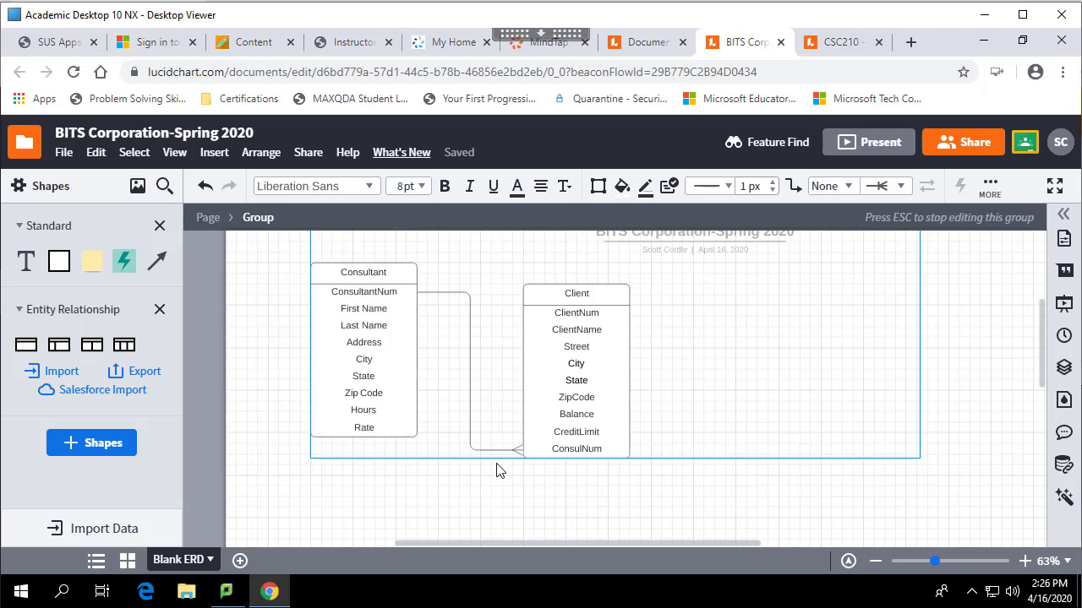
- Move the Client table slightly closer to the Consultant table and a little lower, and check the connected layout
click(591, 312)
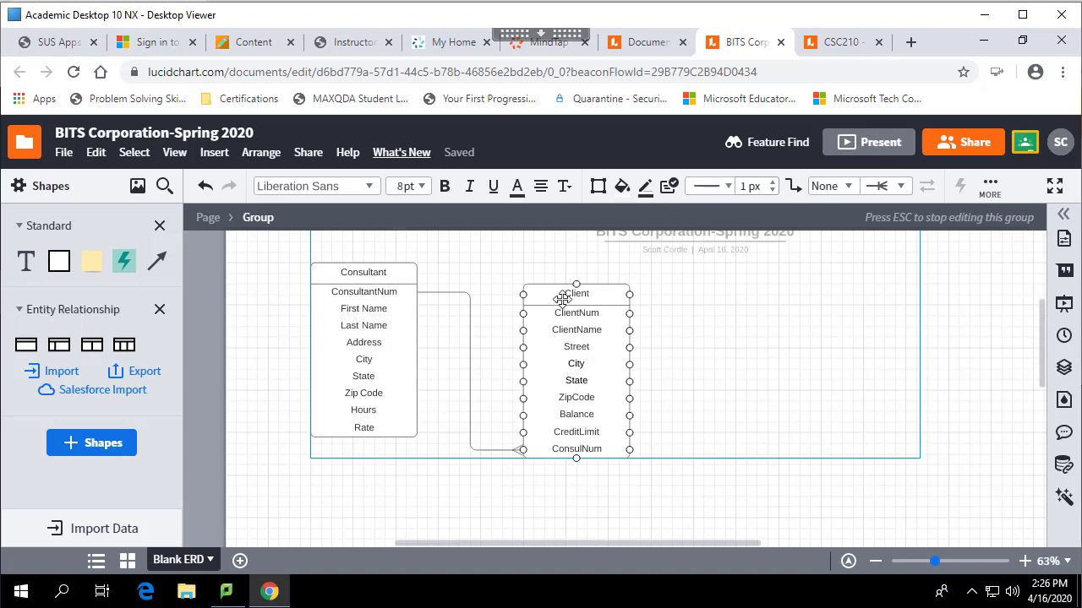
drag(568, 295, 538, 320)
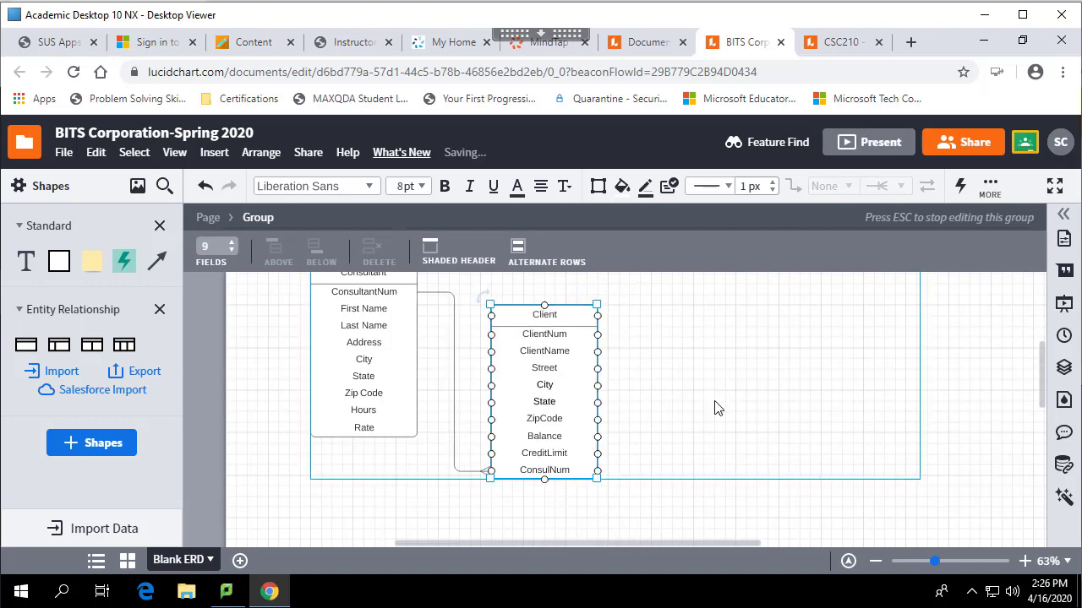
click(949, 430)
scroll(953, 432, up, 1)
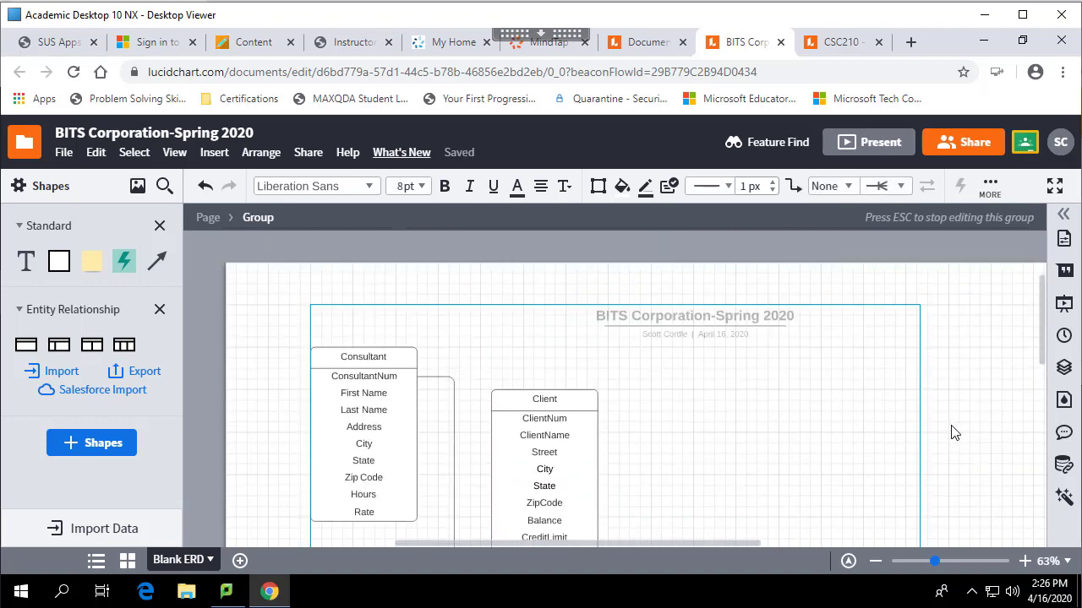
scroll(954, 432, up, 1)
scroll(953, 432, down, 2)
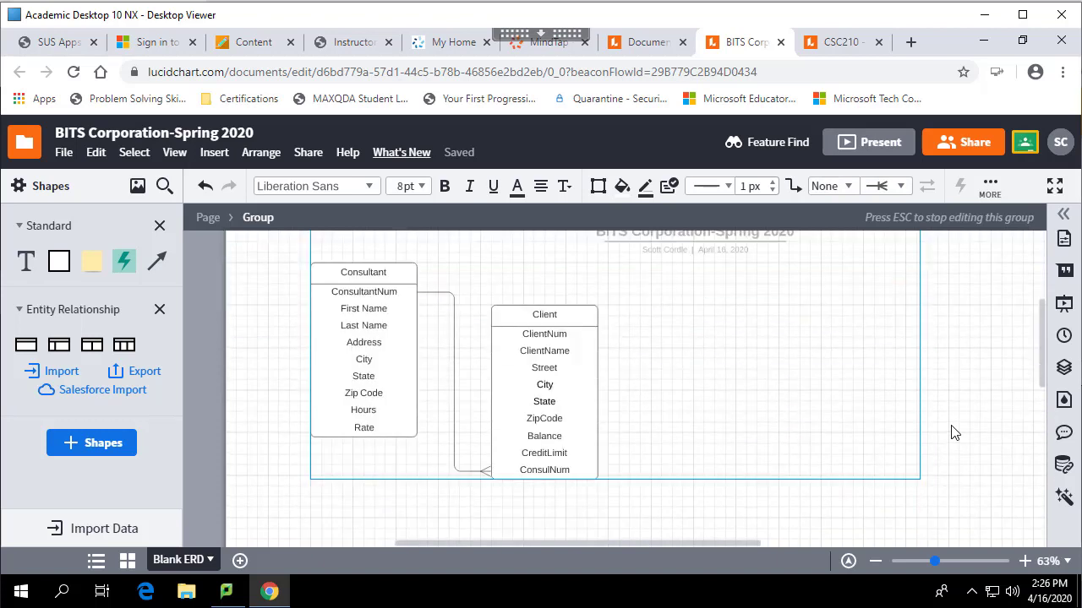
- Set the ConsultantNum end of the relationship line to the single-bar "one" symbol
click(456, 385)
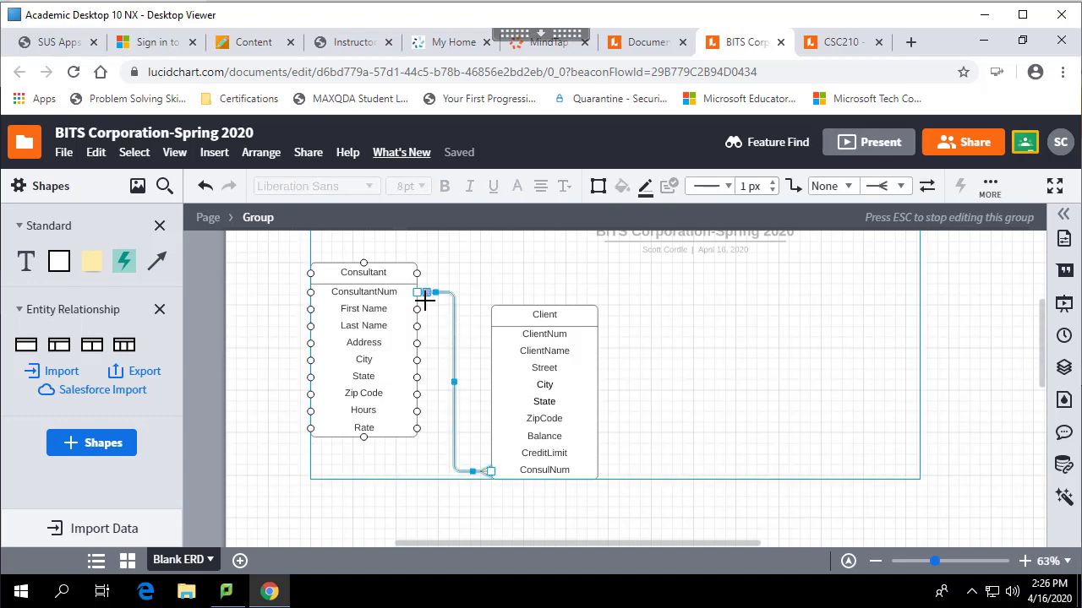
click(847, 190)
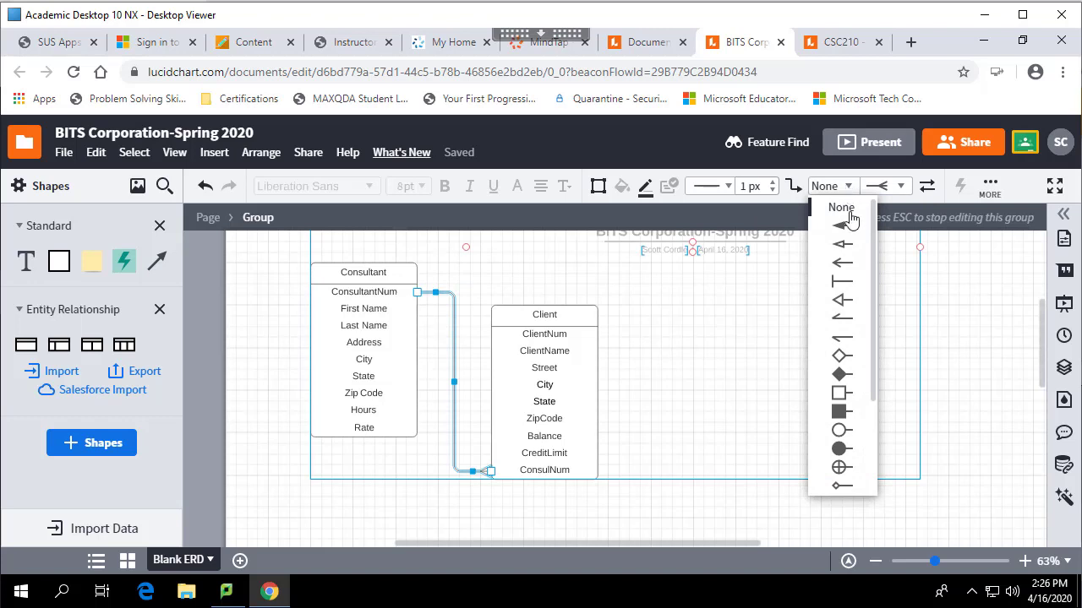
scroll(864, 398, down, 2)
click(863, 392)
click(841, 486)
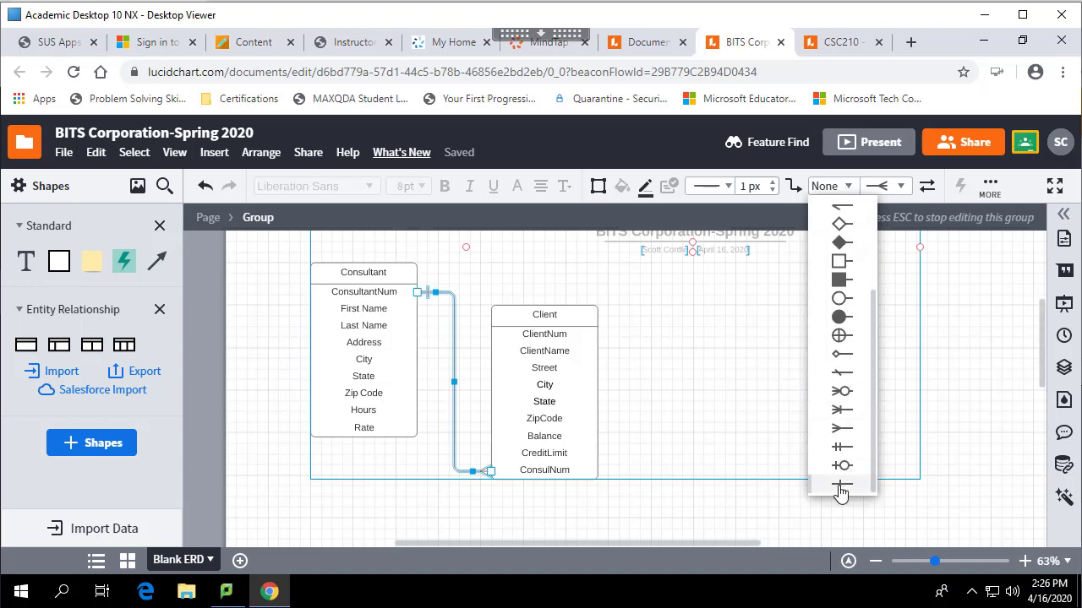
- Apply the plain single-bar symbol to the line's start at ConsultantNum and check both ends of the Consultant–Client relationship
click(841, 490)
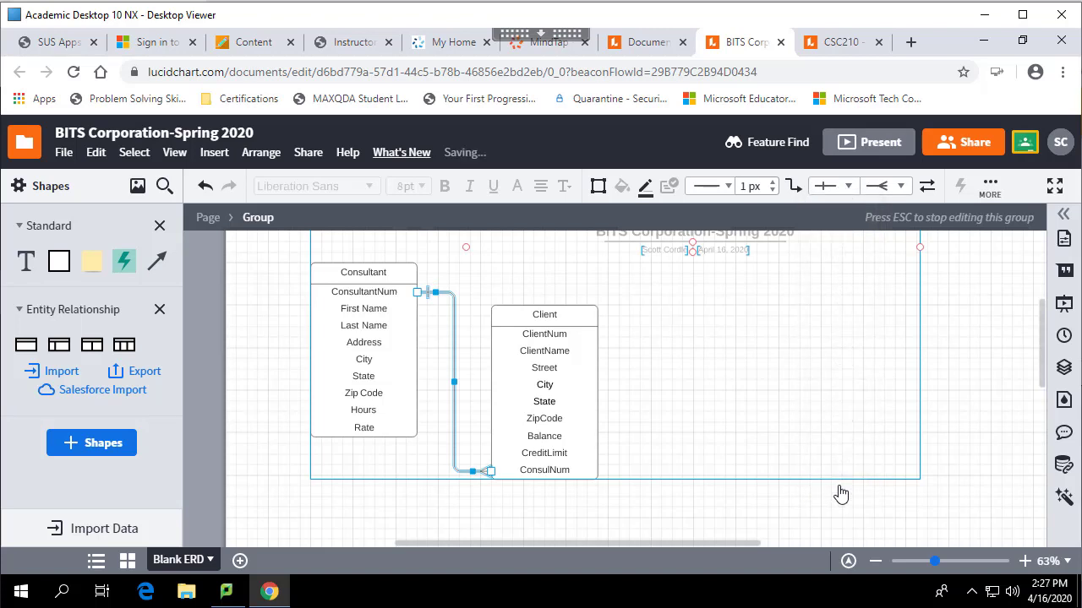
click(269, 422)
click(484, 474)
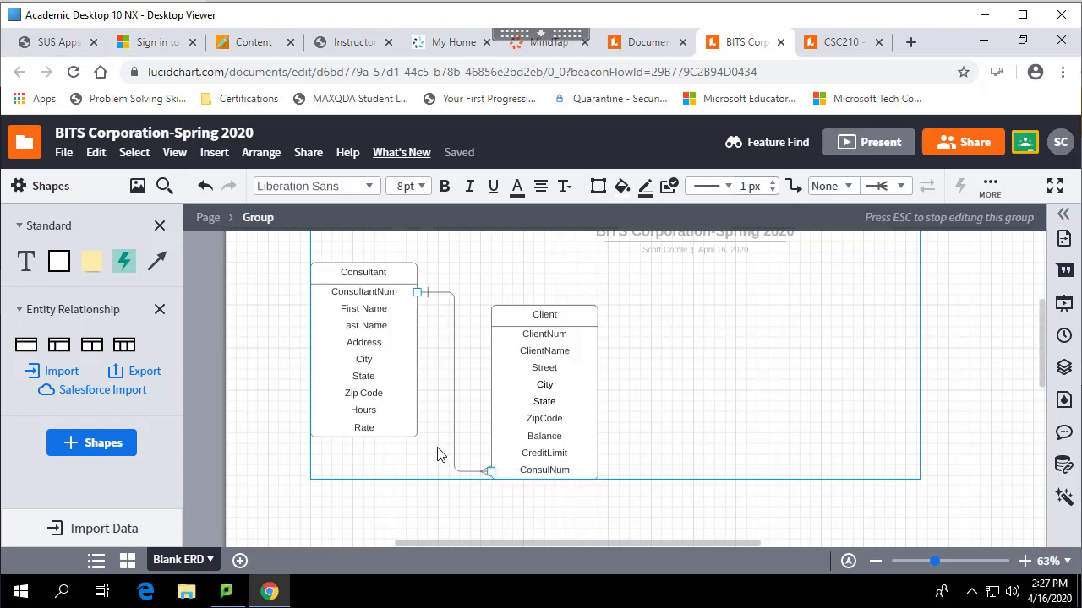
- Compare the diagram with the finished example in the CSC210 - BITS document, and return to the BITS Corporation-Spring 2020 document
click(853, 424)
click(855, 41)
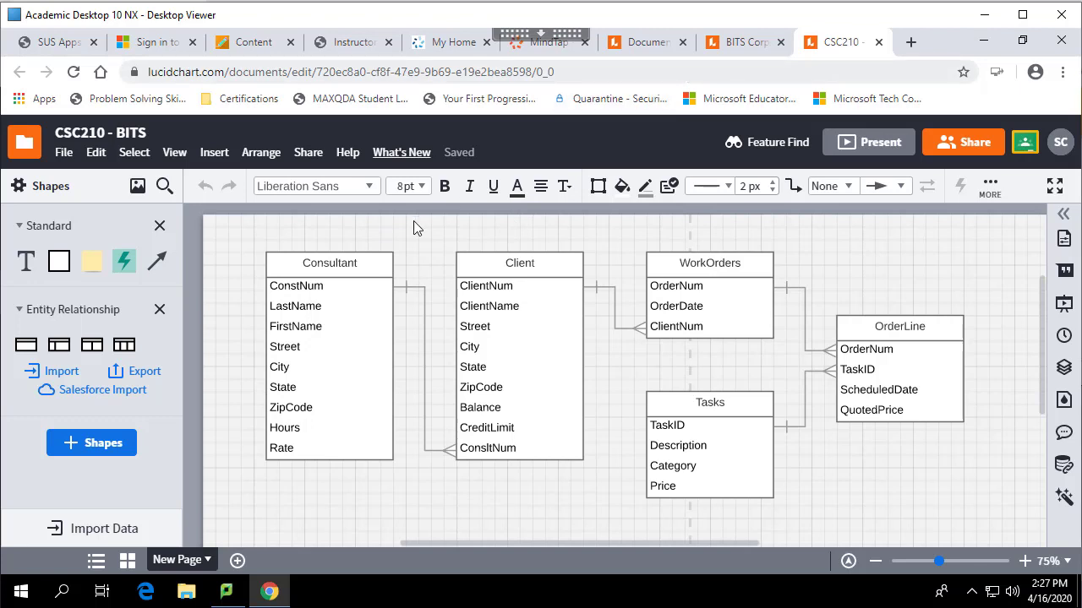
click(735, 43)
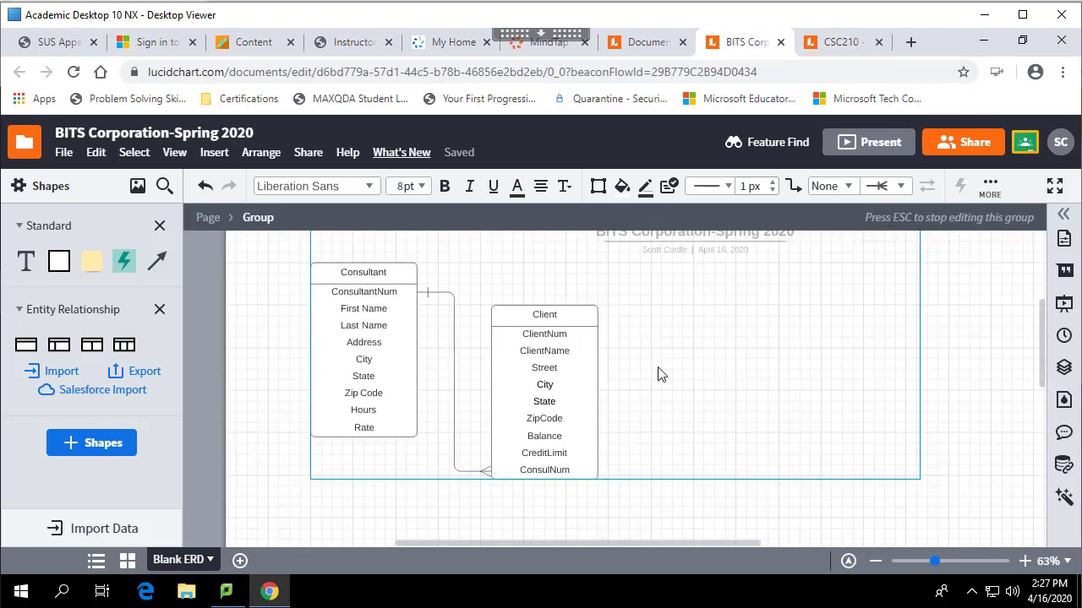
- Square off the Client table's corners by setting its rounding to 0 px
click(572, 315)
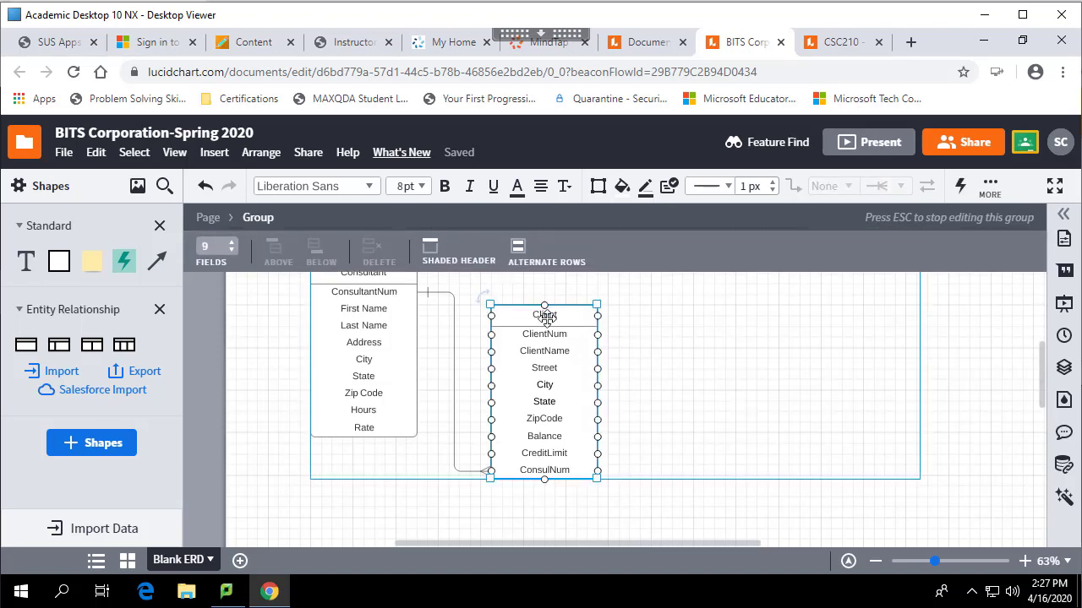
click(595, 189)
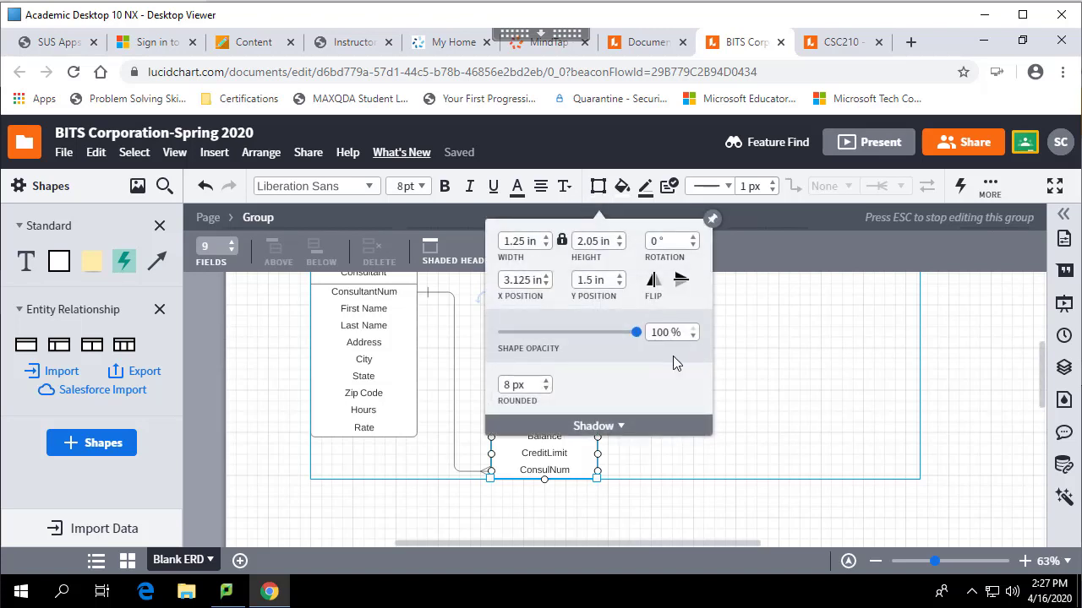
click(545, 389)
click(545, 390)
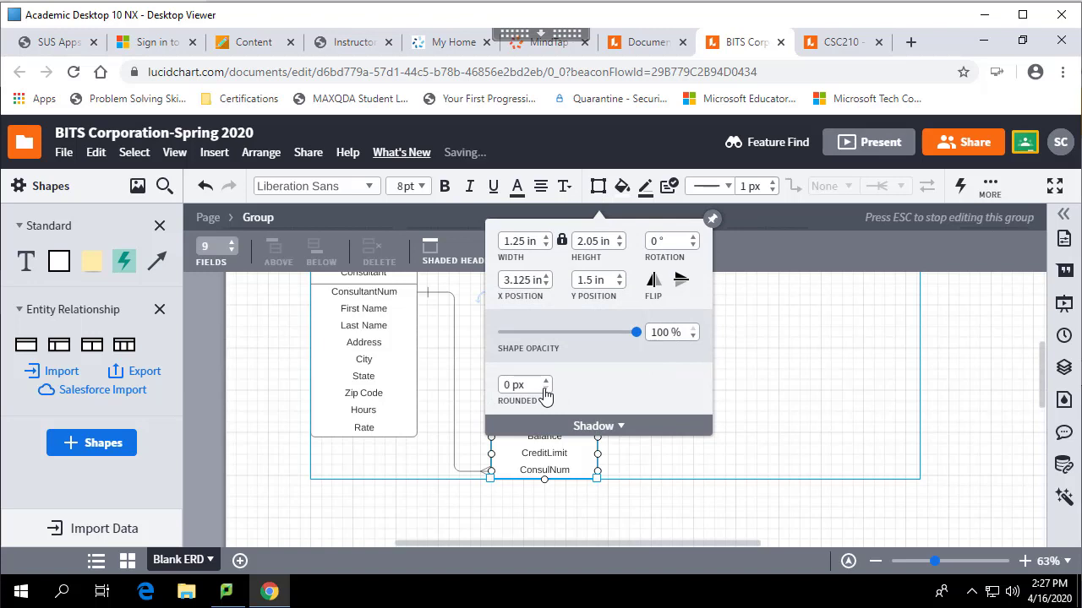
click(808, 426)
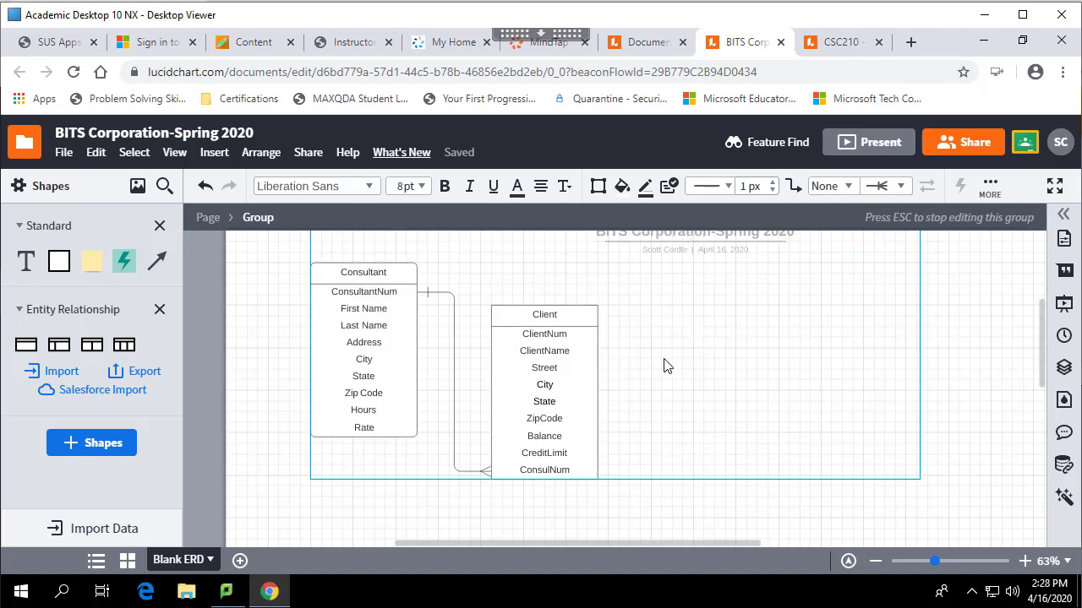
click(532, 426)
click(376, 332)
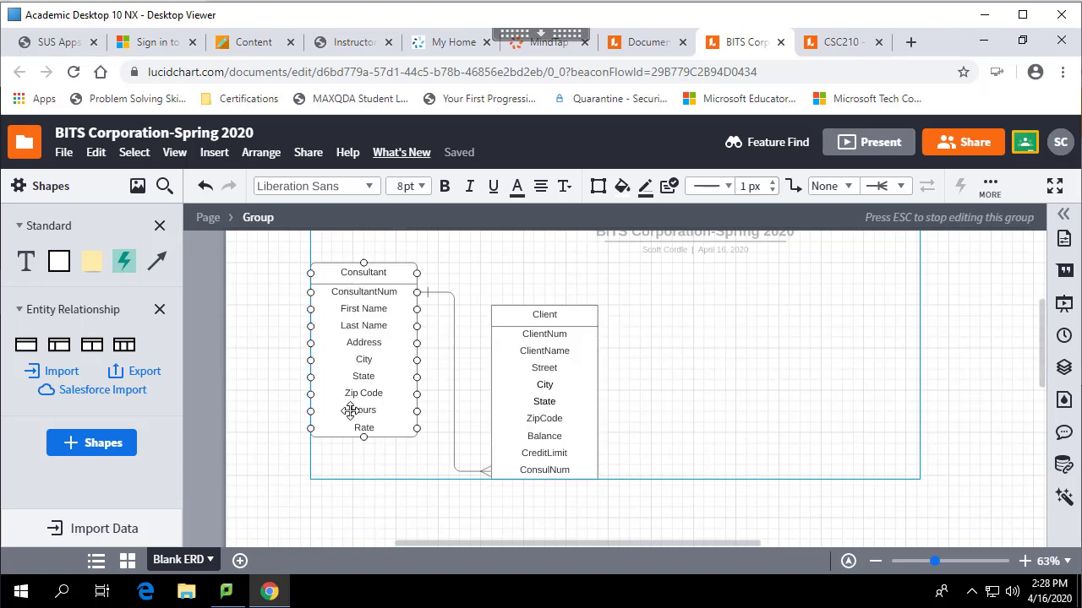
click(417, 334)
click(478, 472)
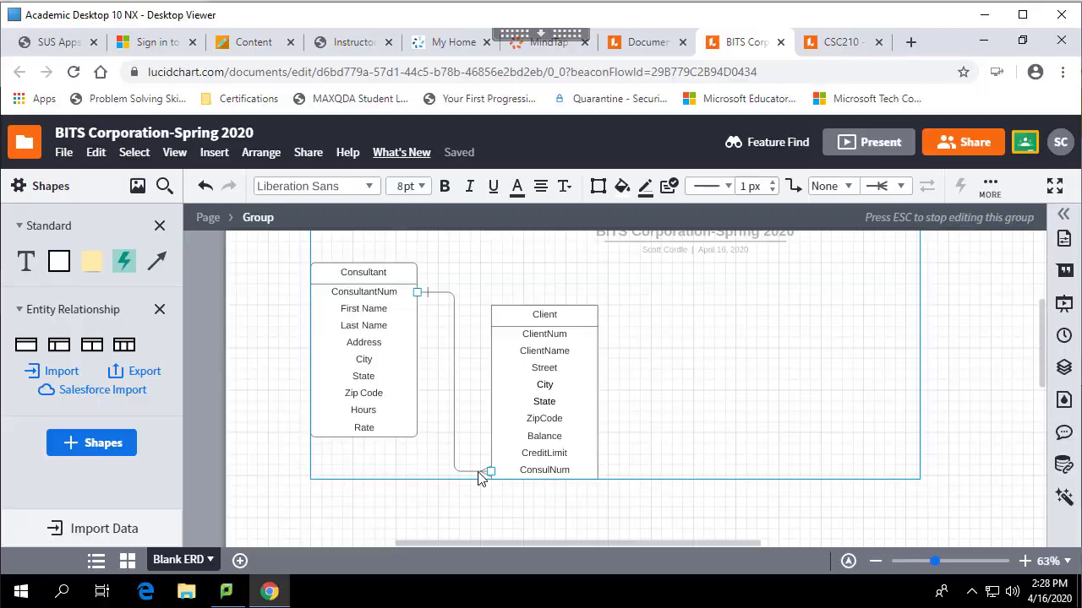